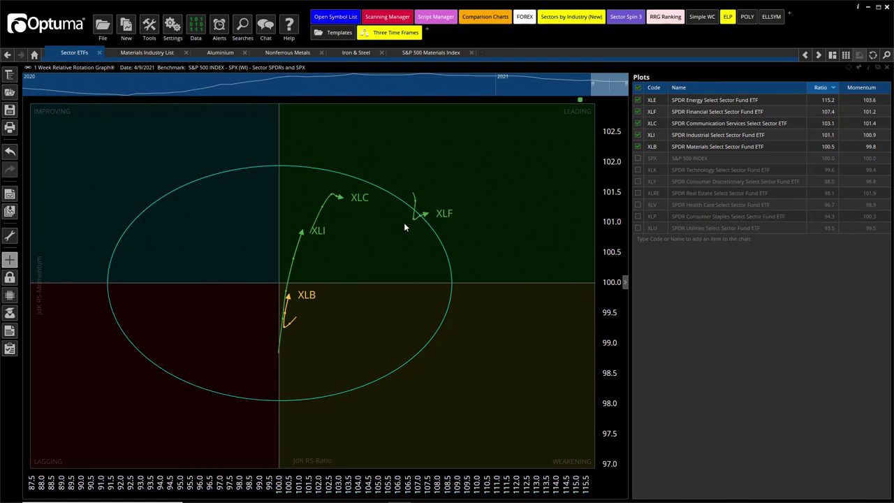
Replay the weekly sector rotation between 2/26/2021 and 4/9/2021, and inspect the data points on XLB's tail
mouse_move(677, 205)
drag(602, 86, 564, 87)
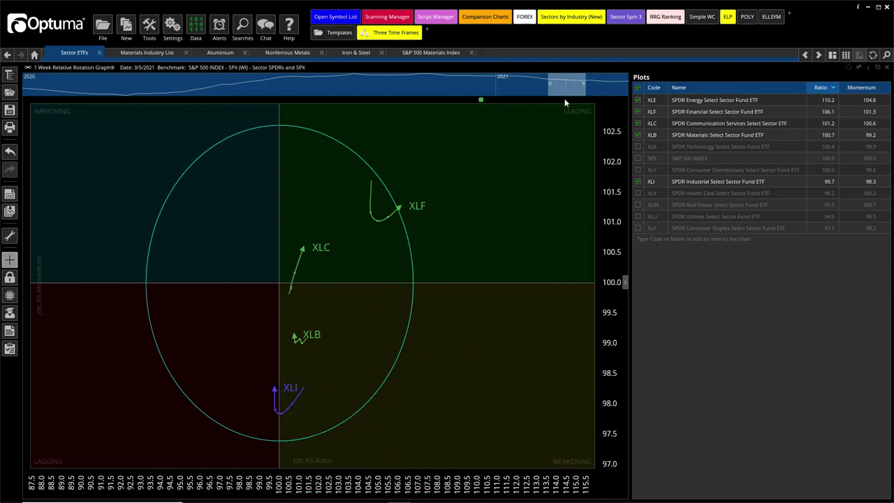
mouse_move(565, 85)
mouse_down()
mouse_move(608, 84)
mouse_move(559, 84)
mouse_up()
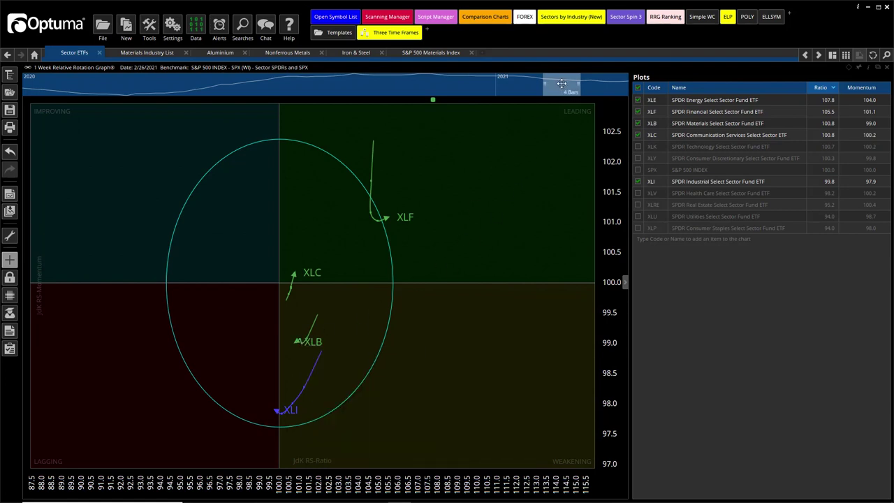
drag(562, 83, 593, 87)
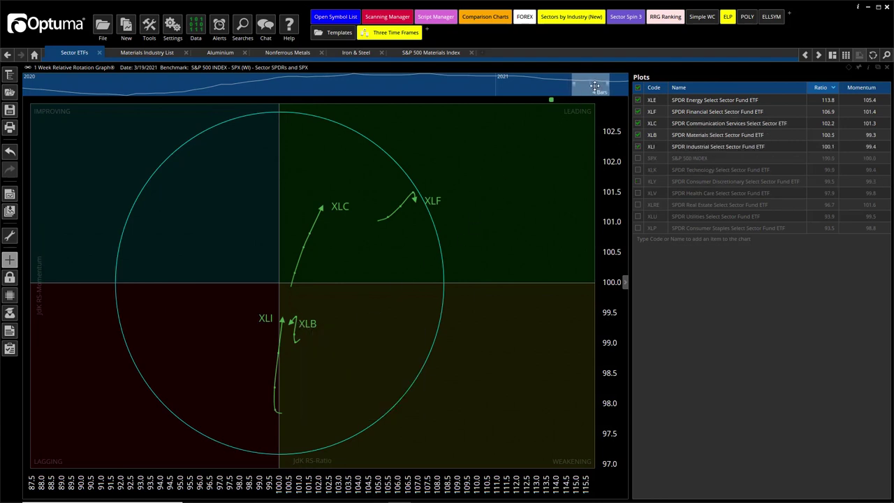
drag(595, 85, 599, 85)
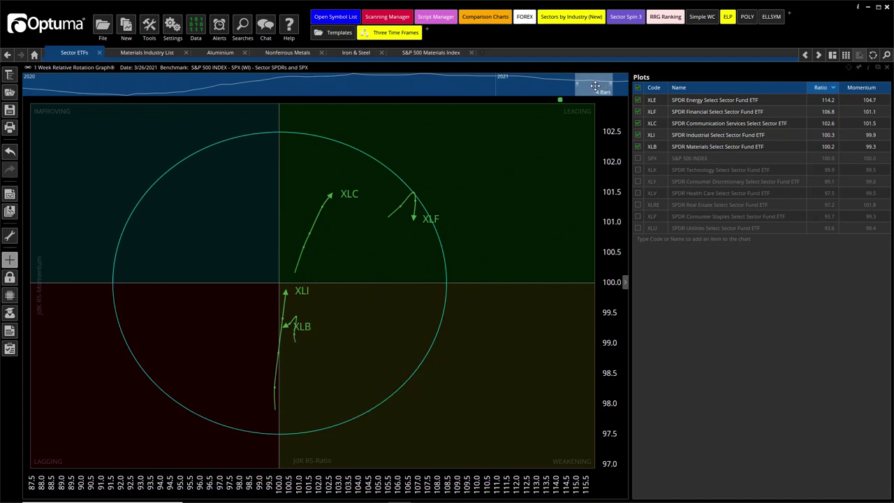
drag(595, 85, 618, 81)
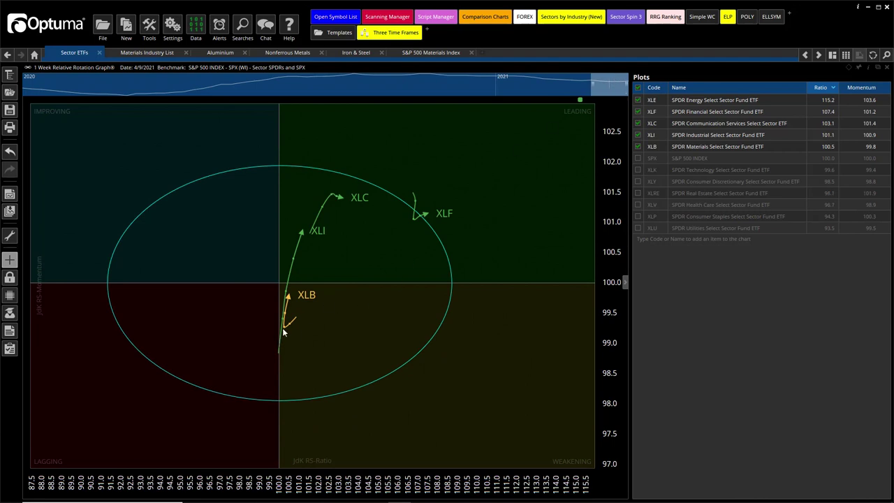
mouse_move(285, 327)
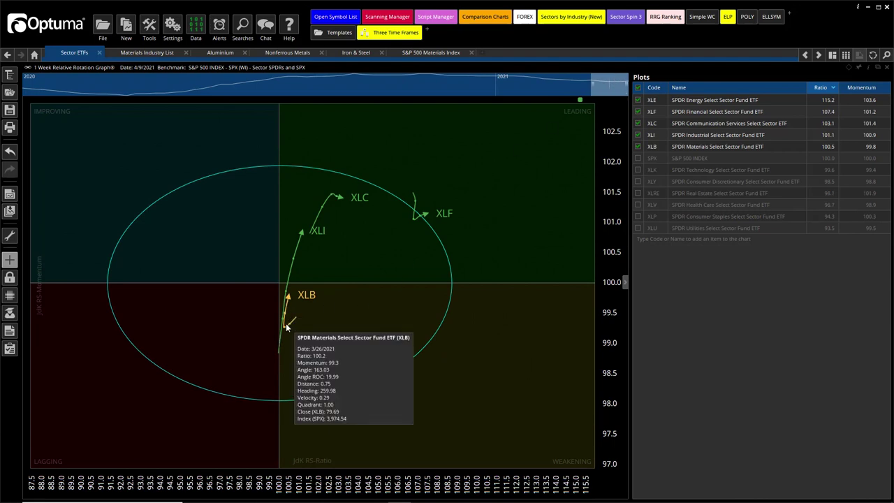
mouse_move(286, 307)
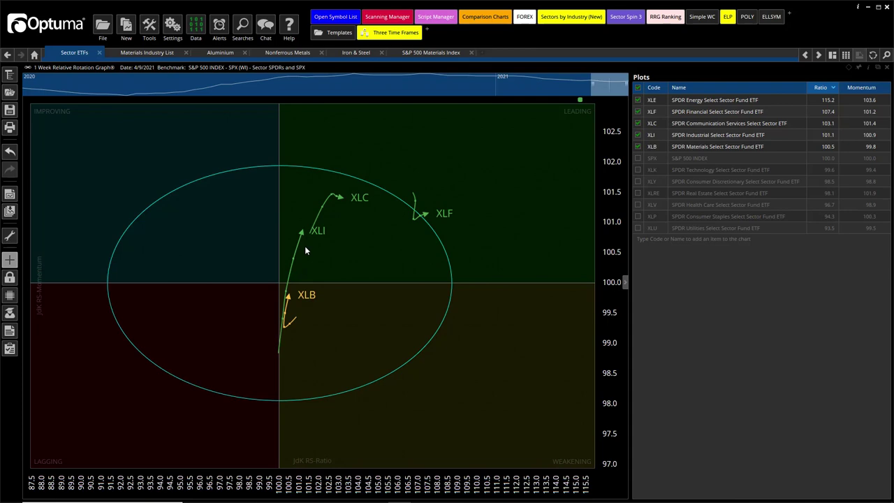
Open the Materials Industry List workspace and swap the DJUSAL price chart into the large pane in place of the rotation graph
click(155, 53)
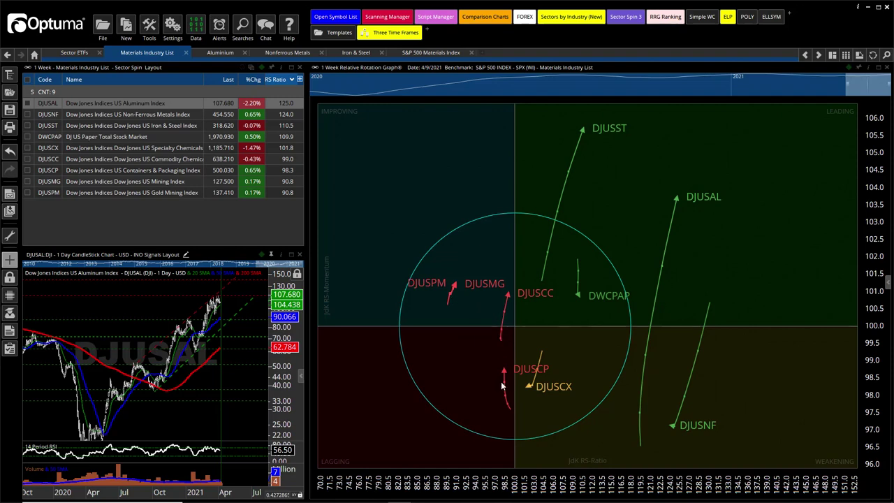
mouse_move(506, 397)
double_click(499, 397)
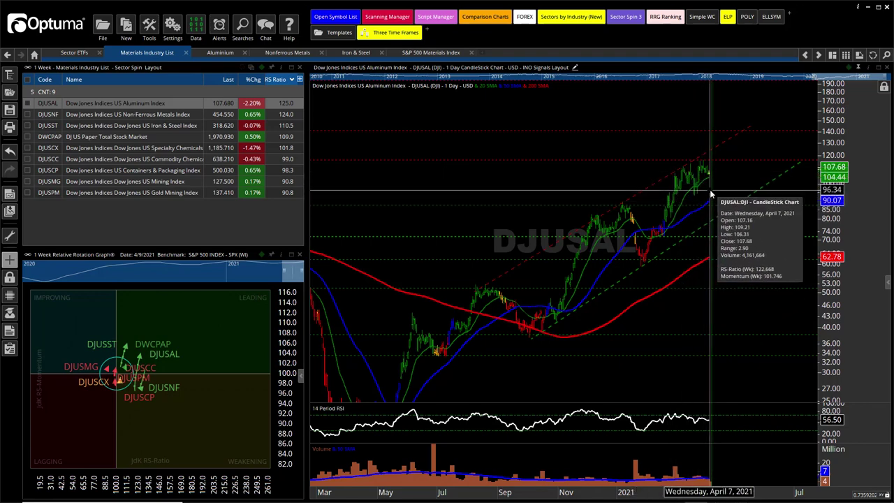
Examine the DJUSAL daily chart's trend channel and resistance levels, including its price history back to 2018
click(743, 162)
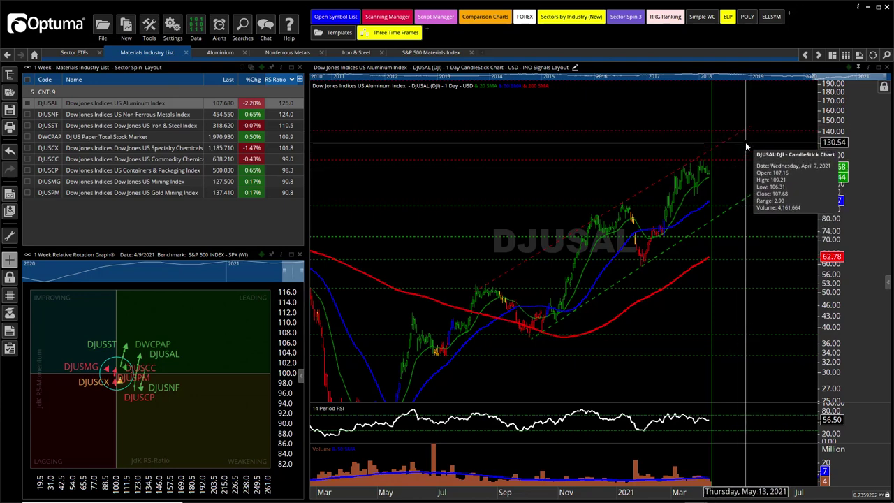
scroll(745, 147, down, 5)
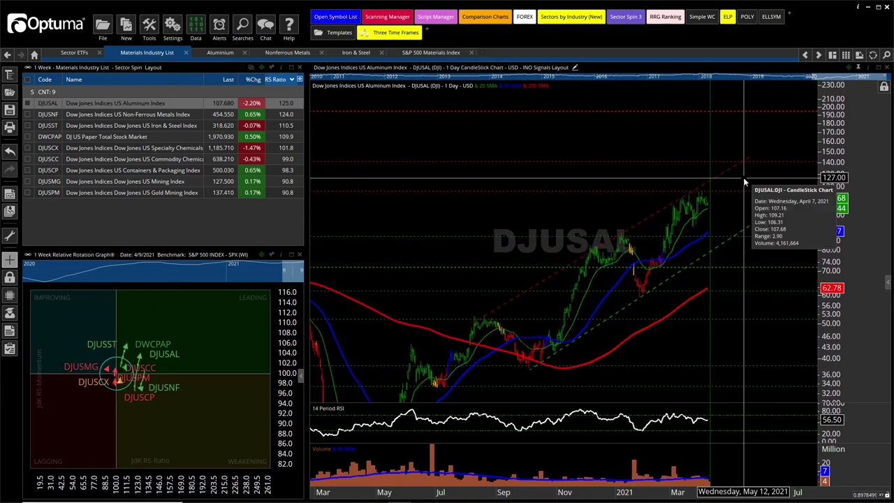
scroll(745, 181, down, 2)
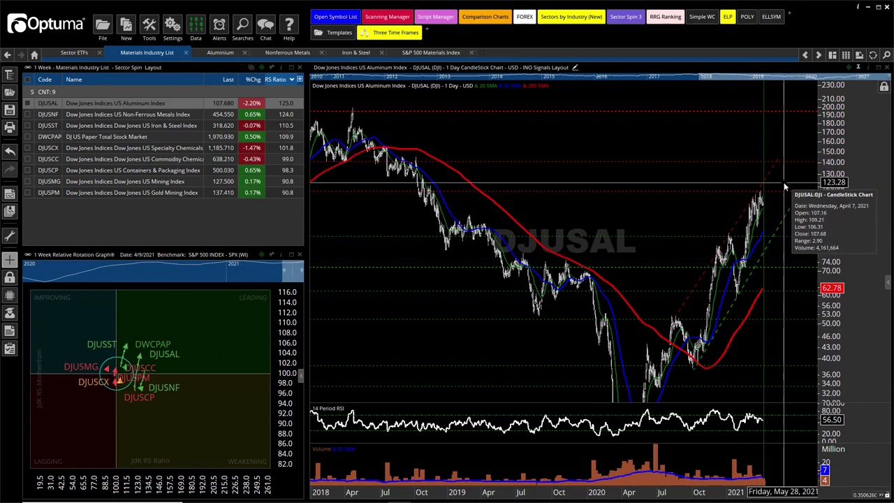
scroll(681, 217, up, 4)
drag(614, 218, 550, 212)
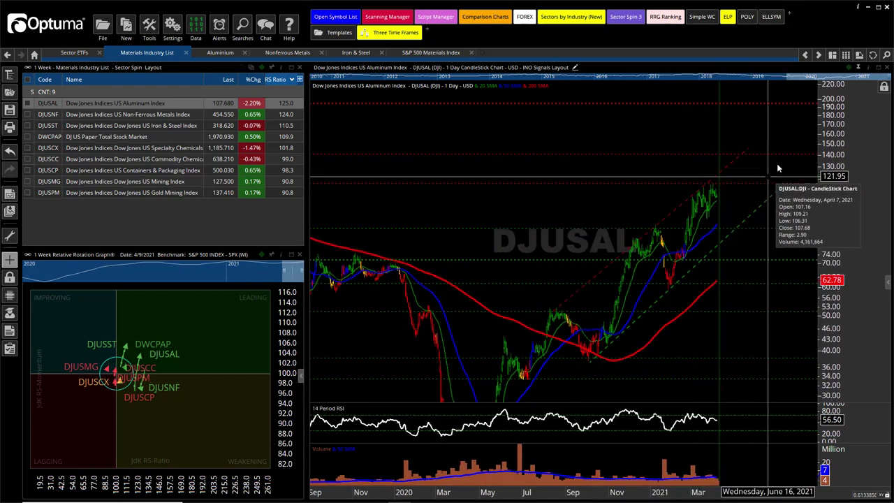
Show the Dow Jones US Non-Ferrous Metals Index chart and examine its rotation tail and recent price channel
click(154, 115)
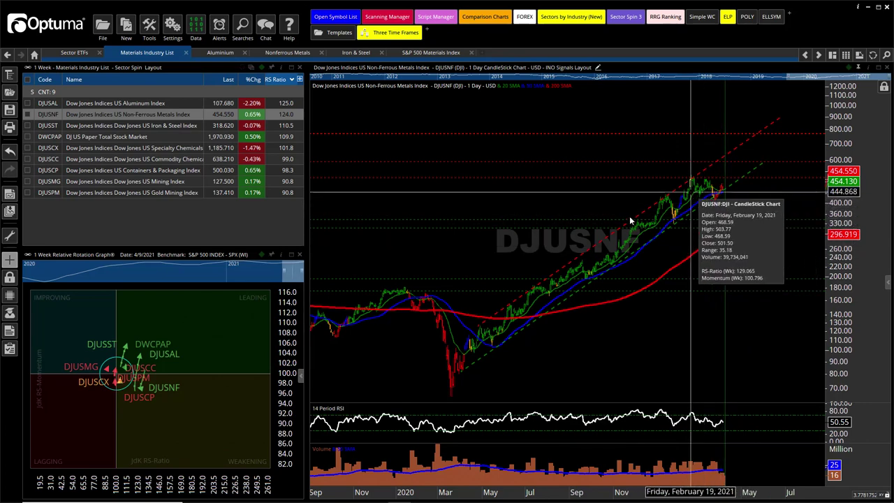
scroll(204, 371, up, 3)
scroll(141, 377, up, 3)
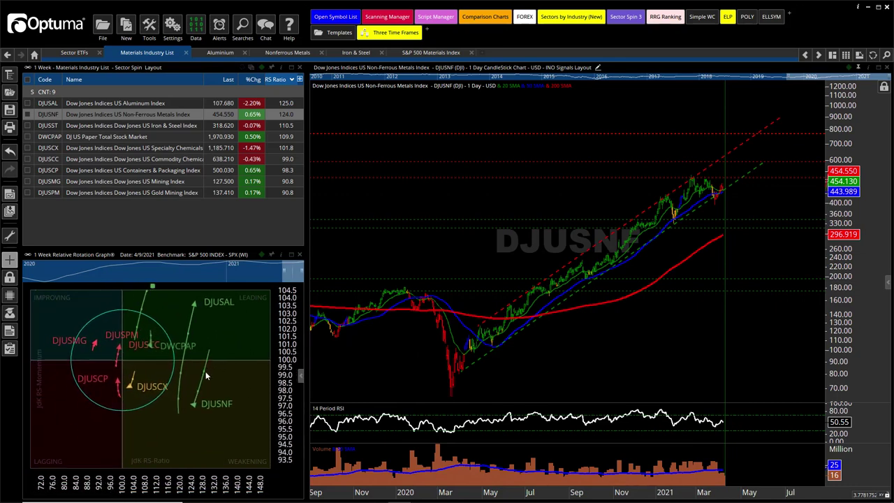
mouse_move(200, 386)
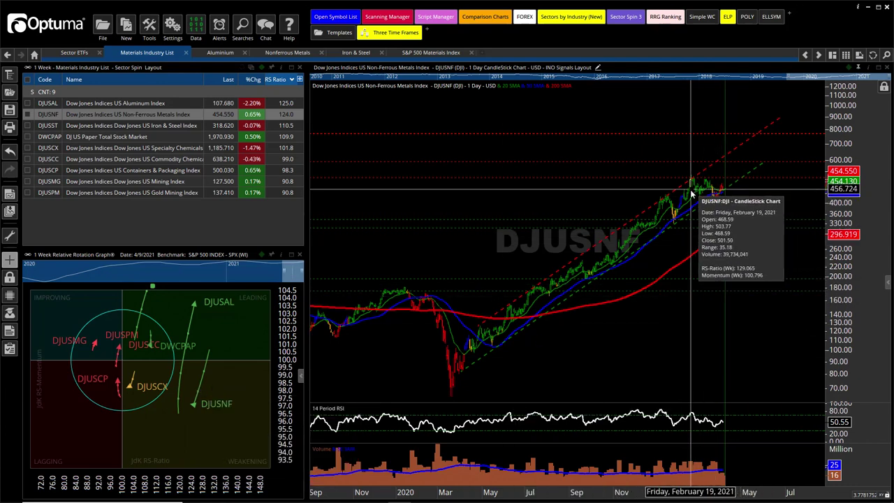
scroll(692, 191, up, 4)
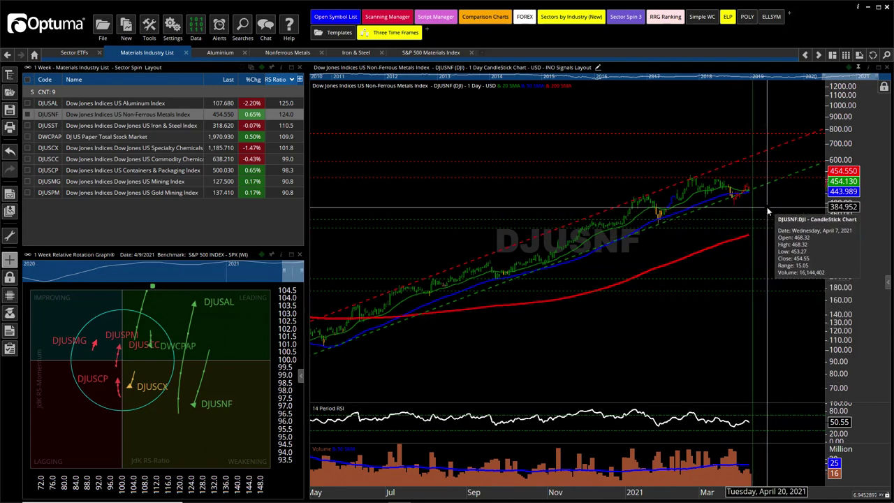
scroll(767, 210, up, 2)
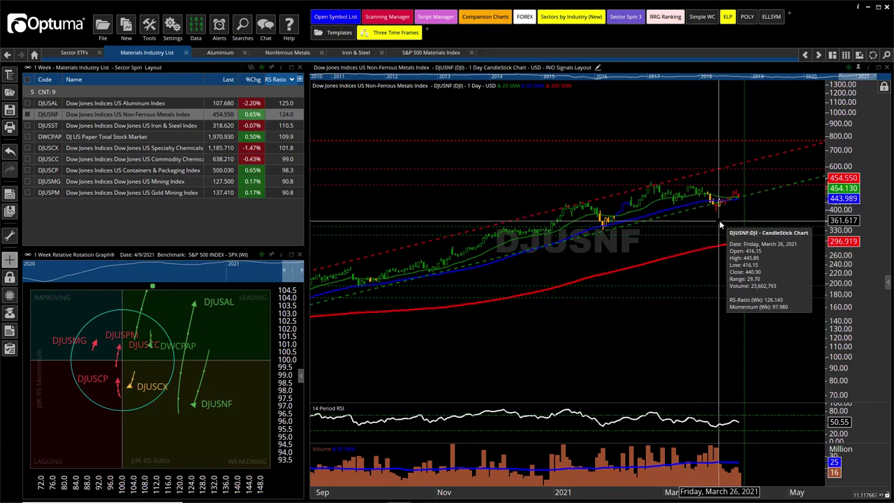
Examine the DJUSNF chart's long-term price history back to 2012 and the trend channel since early 2020
scroll(724, 228, down, 2)
scroll(723, 227, down, 8)
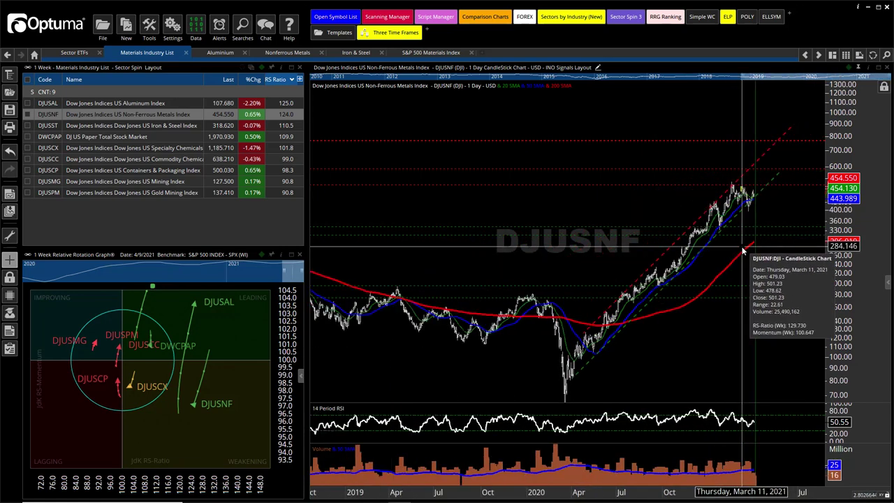
scroll(744, 250, down, 8)
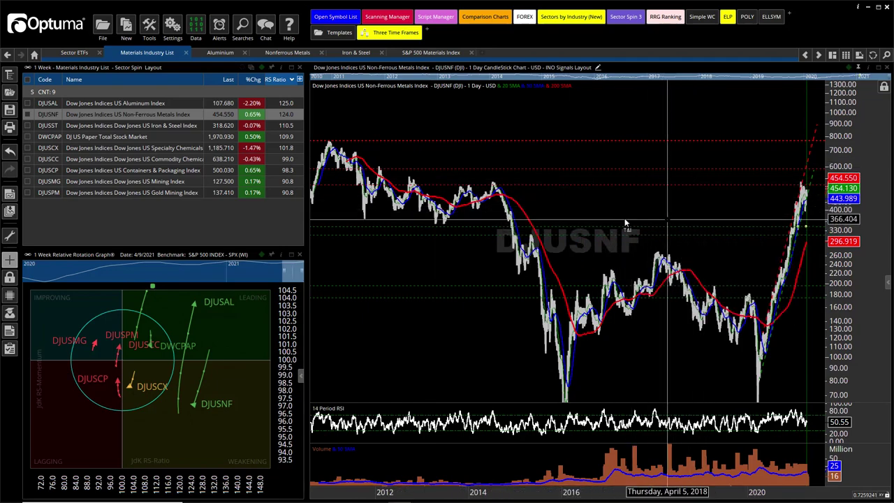
scroll(675, 204, up, 6)
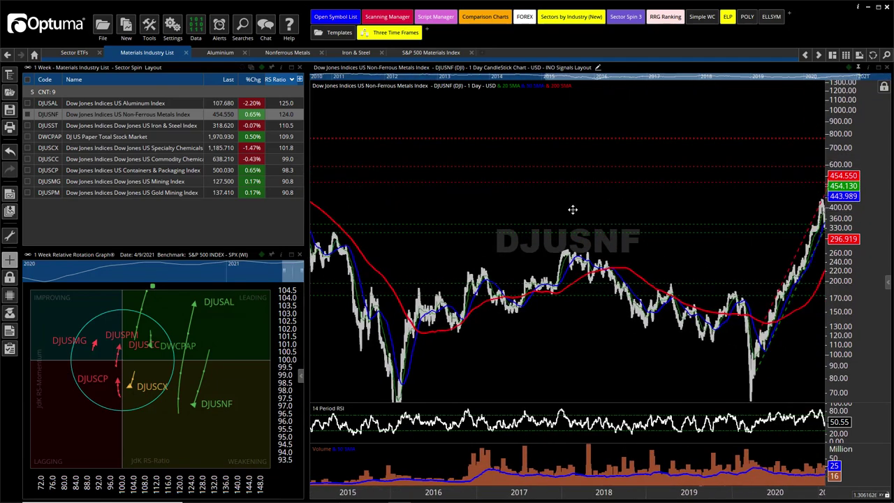
scroll(667, 206, up, 5)
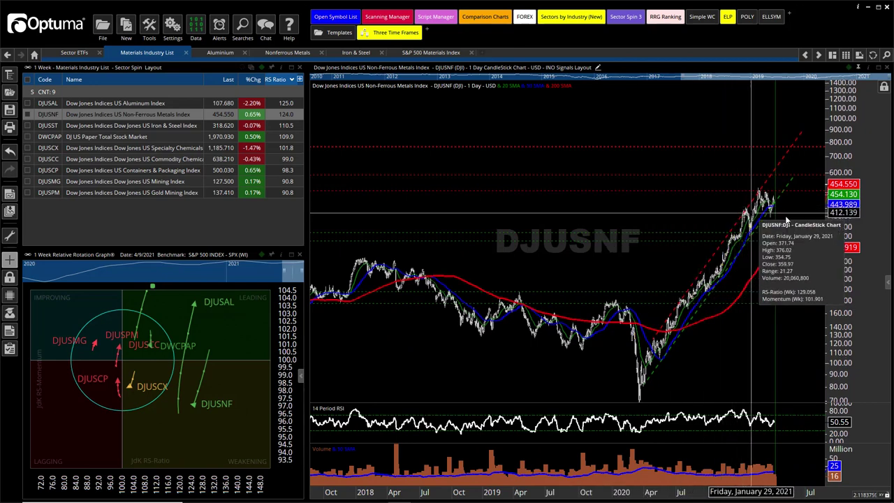
scroll(765, 218, up, 5)
scroll(769, 215, up, 2)
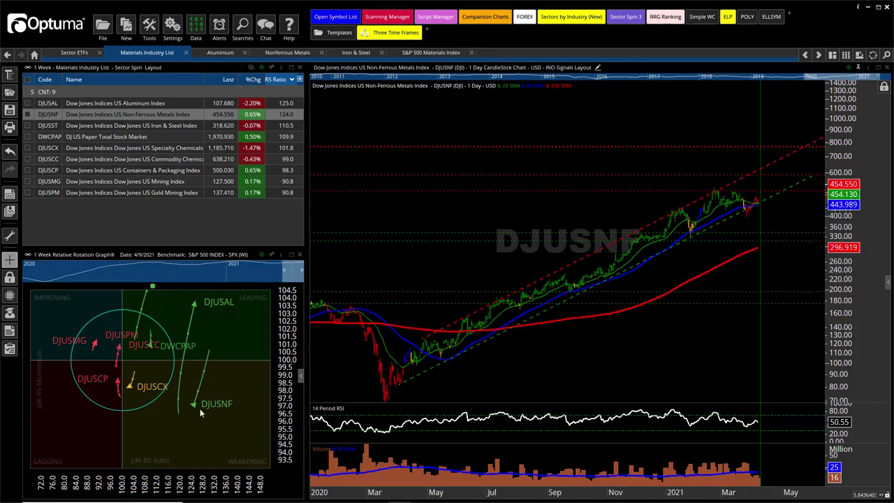
Inspect DJUSNF's tail closely on the rotation graph, comparing the weeks of 4/2/2021 and 4/9/2021
scroll(199, 408, up, 4)
mouse_move(193, 404)
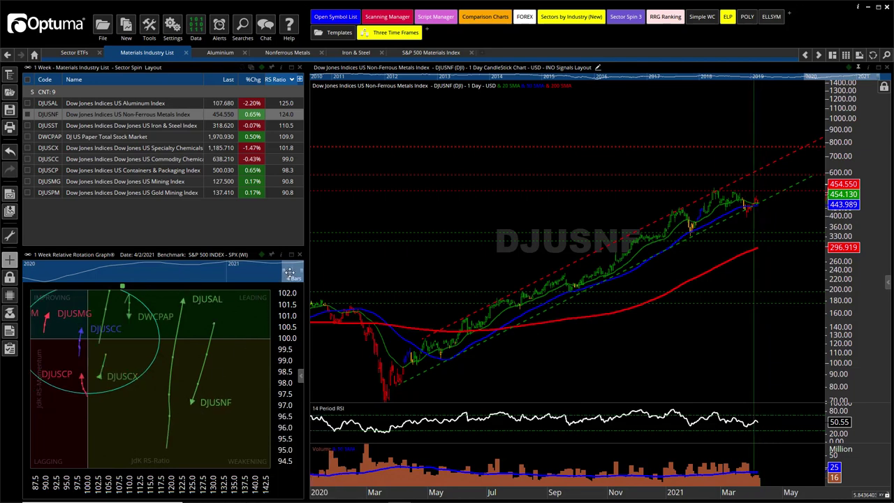
drag(290, 272, 292, 272)
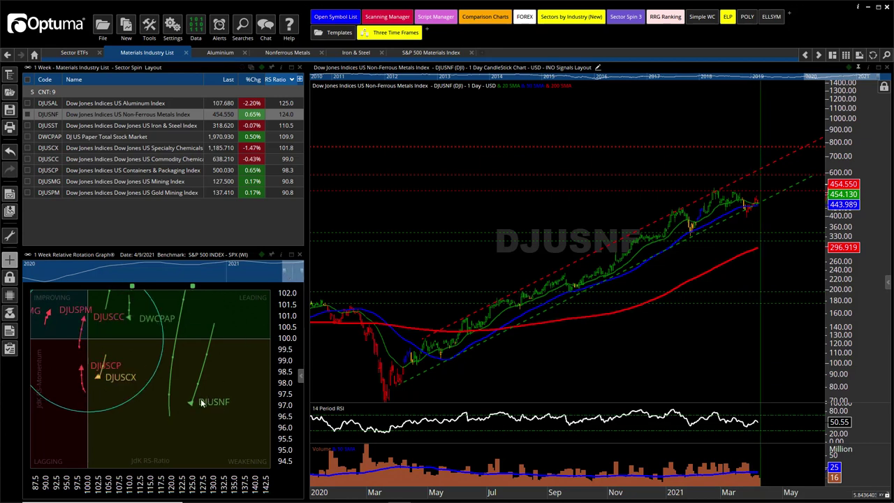
mouse_move(193, 406)
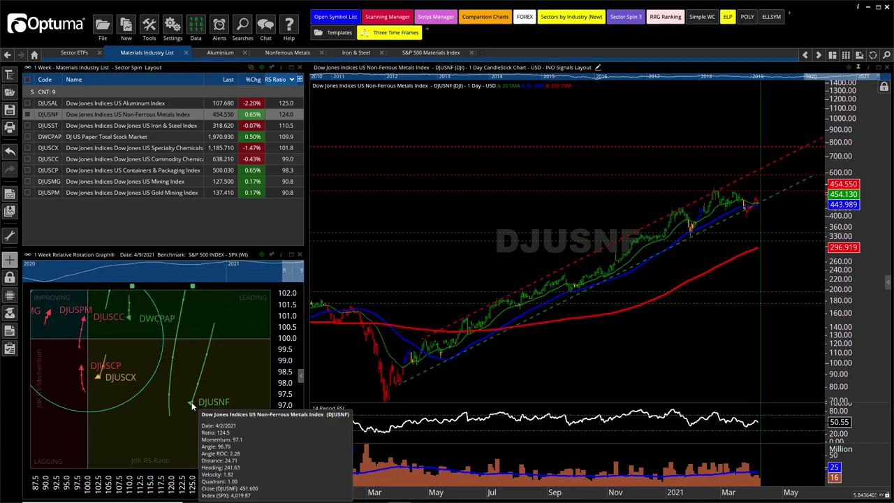
drag(292, 275, 292, 275)
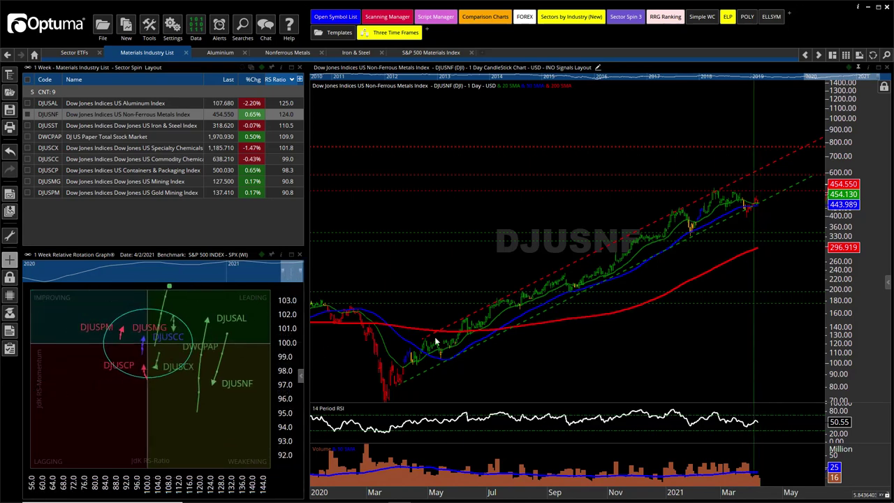
Place a horizontal support line on the DJUSNF chart near the March 25, 2021 low, at about 409
scroll(749, 218, up, 2)
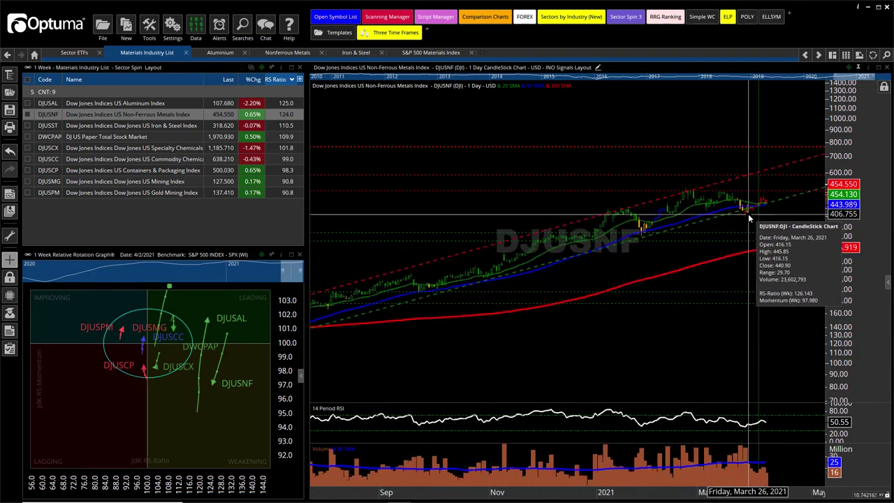
scroll(749, 218, up, 1)
scroll(847, 237, up, 1)
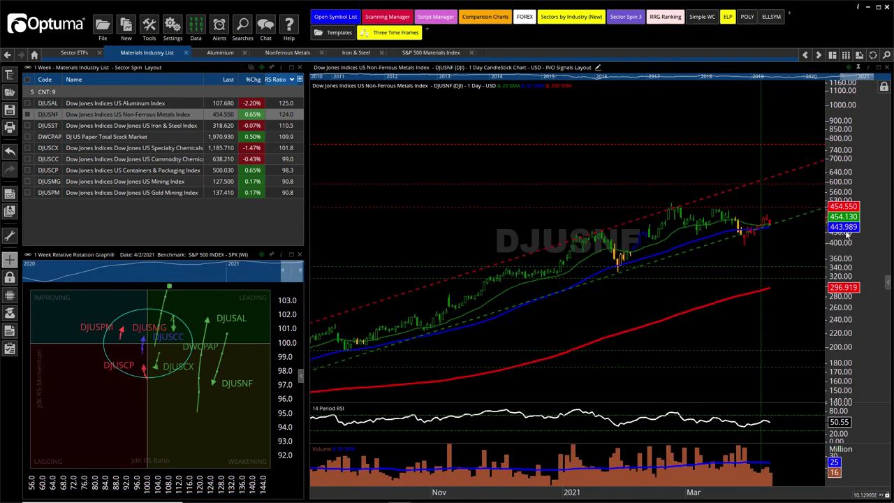
scroll(847, 236, up, 1)
drag(759, 253, 720, 258)
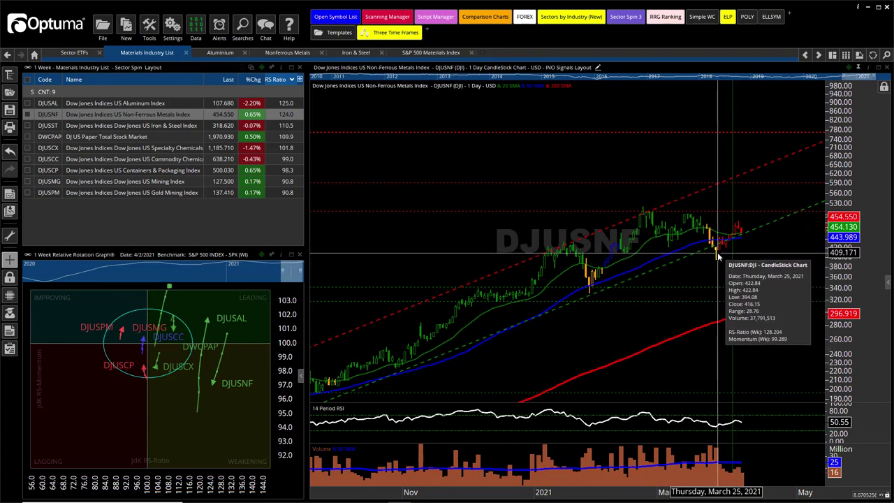
click(719, 253)
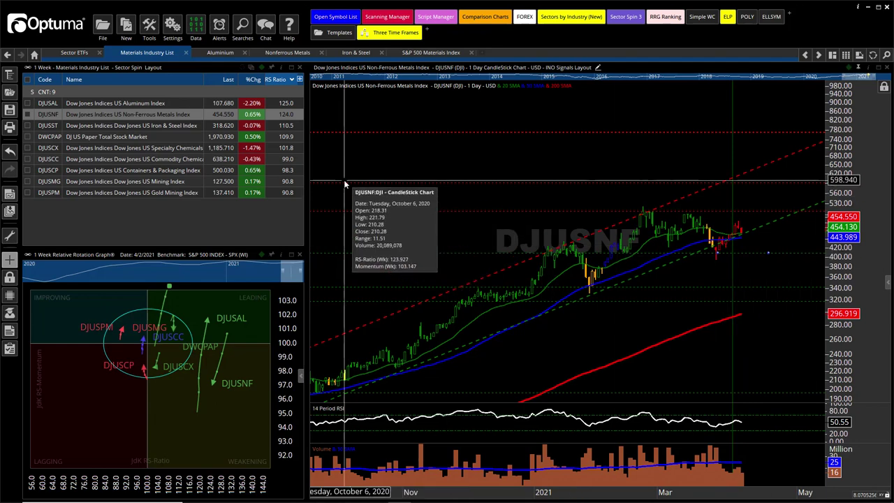
Show the Dow Jones US Iron & Steel Index chart and examine its uptrend since early 2020 around the February 4, 2021 low
click(152, 125)
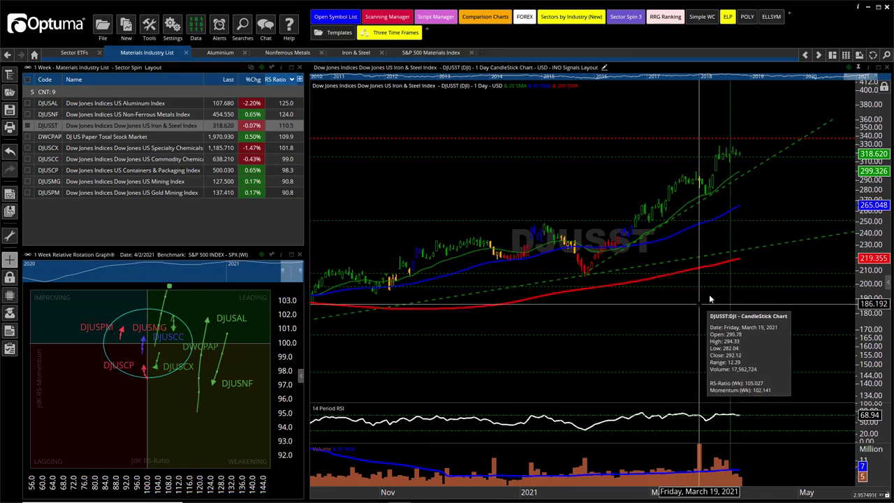
scroll(670, 297, down, 2)
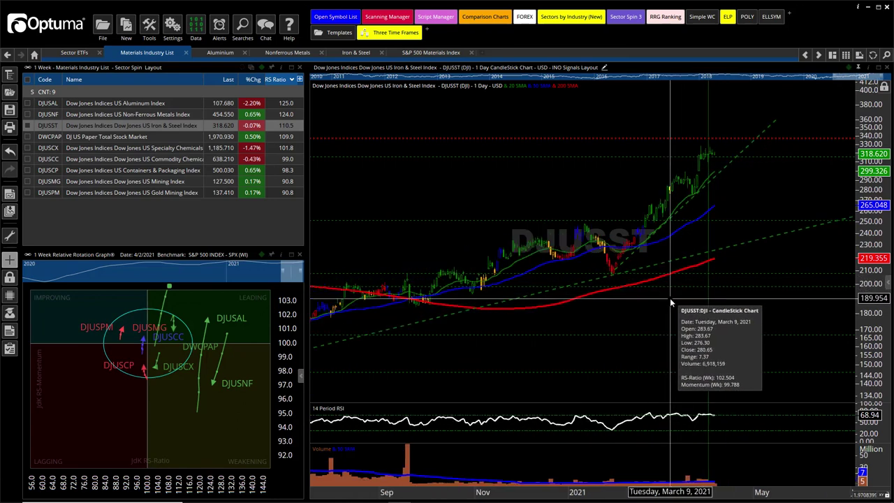
scroll(670, 297, down, 1)
scroll(671, 296, down, 1)
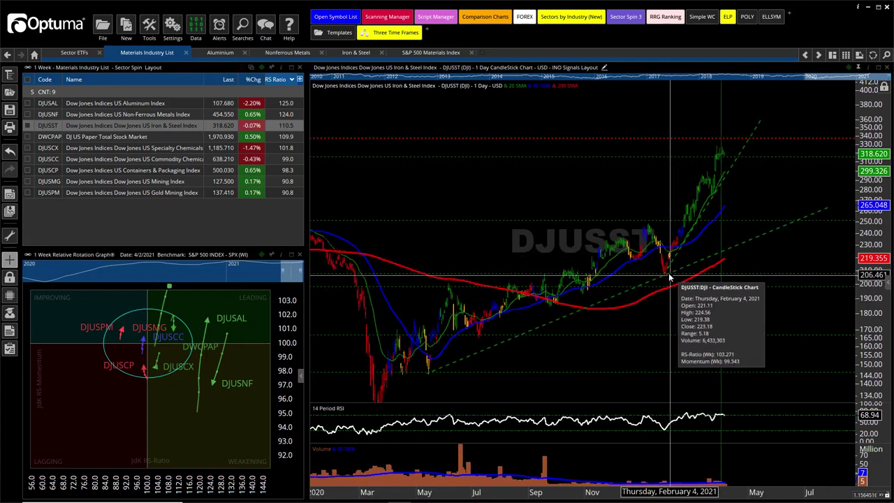
click(668, 274)
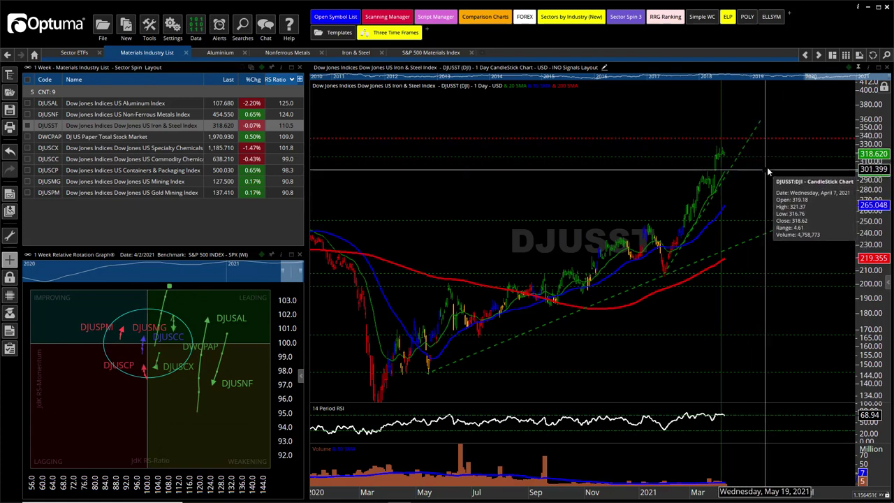
Examine the DJUSST chart's long-term price history back to 2011, comparing the current level with the 2011 and 2018 highs
scroll(779, 179, down, 5)
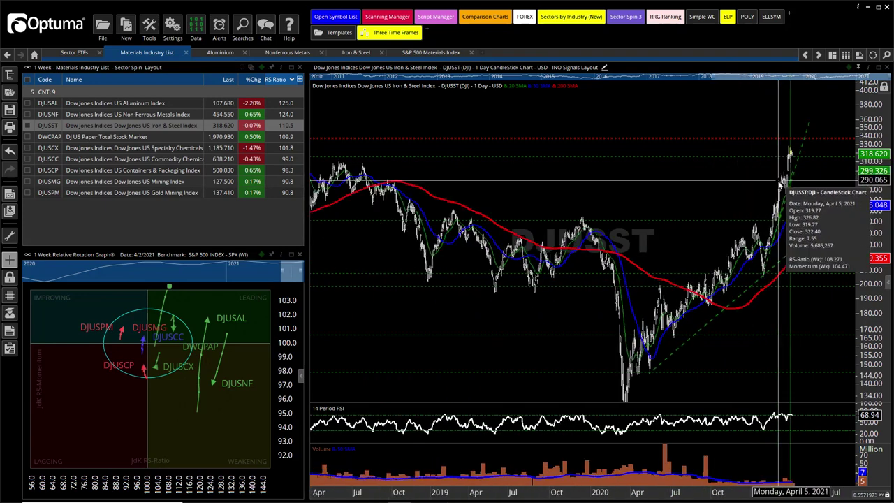
scroll(766, 191, down, 2)
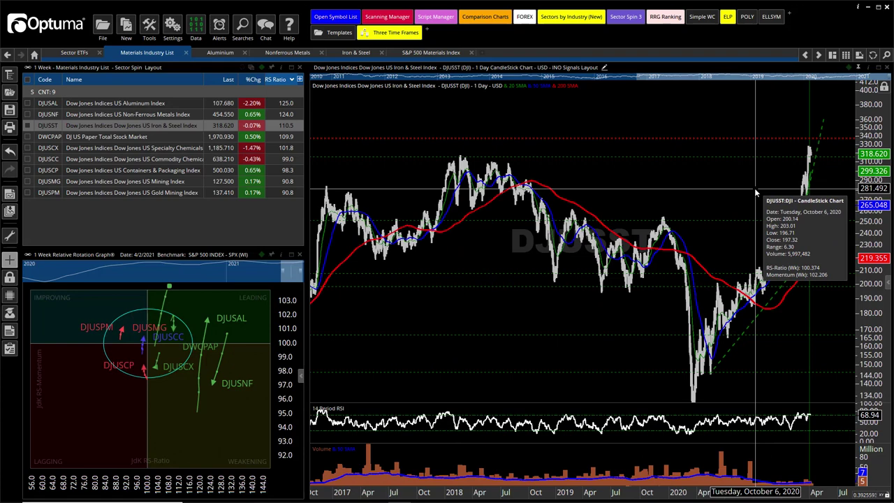
scroll(741, 194, down, 5)
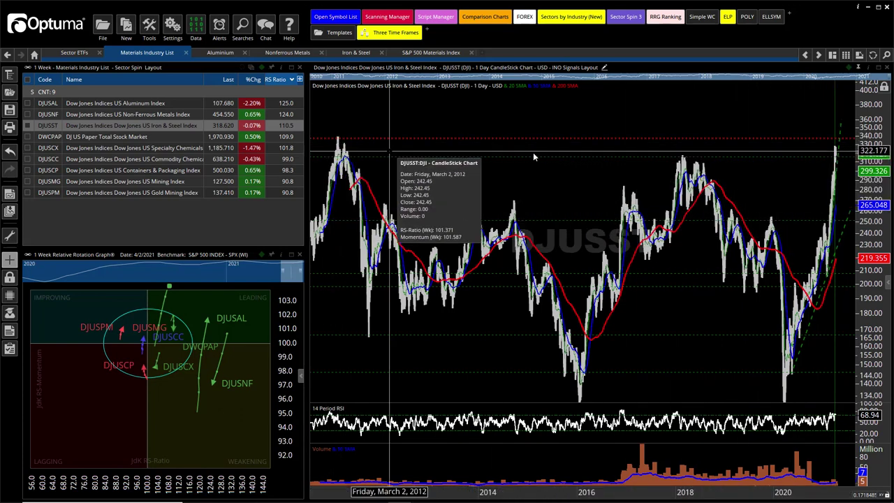
scroll(774, 202, up, 5)
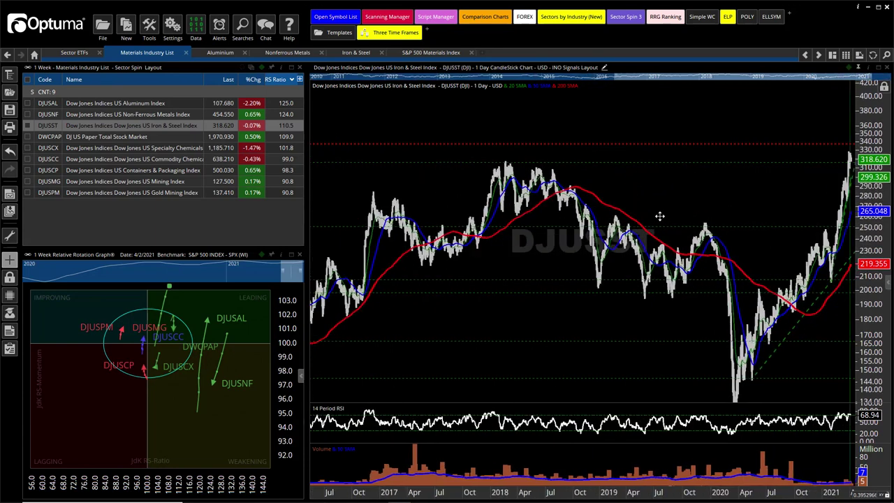
scroll(660, 216, up, 2)
scroll(668, 204, up, 3)
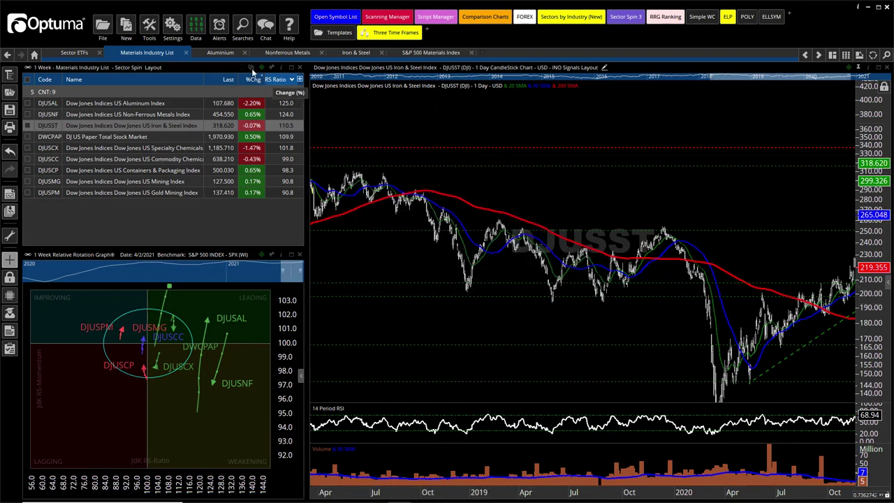
Open the Aluminium group and inspect the KALU and CSTM tails in the weakening quadrant of its rotation graph
click(219, 54)
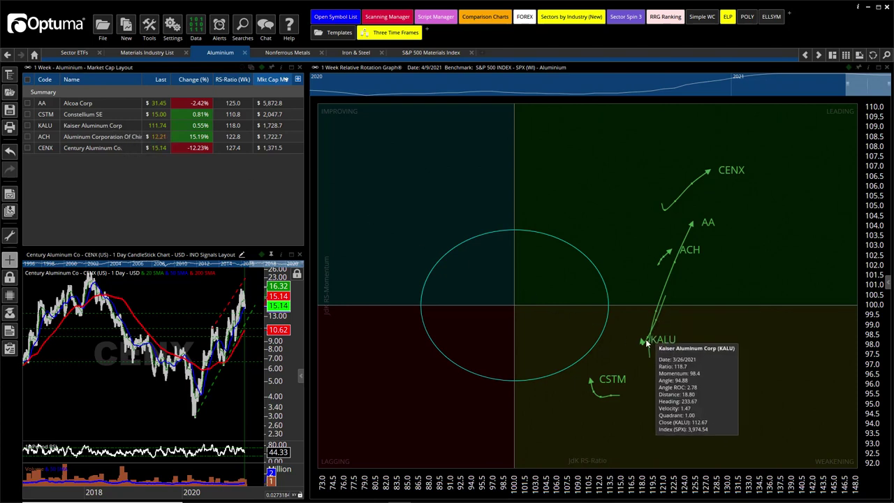
mouse_move(644, 343)
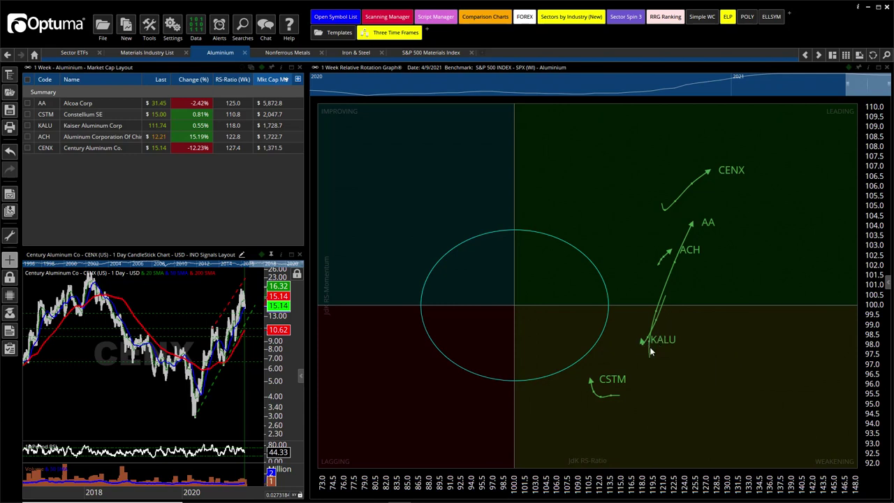
mouse_move(650, 349)
mouse_move(605, 396)
Bring up the KALU daily chart from its rotation tail and examine the price channel rising from the September 25, 2020 low
click(641, 343)
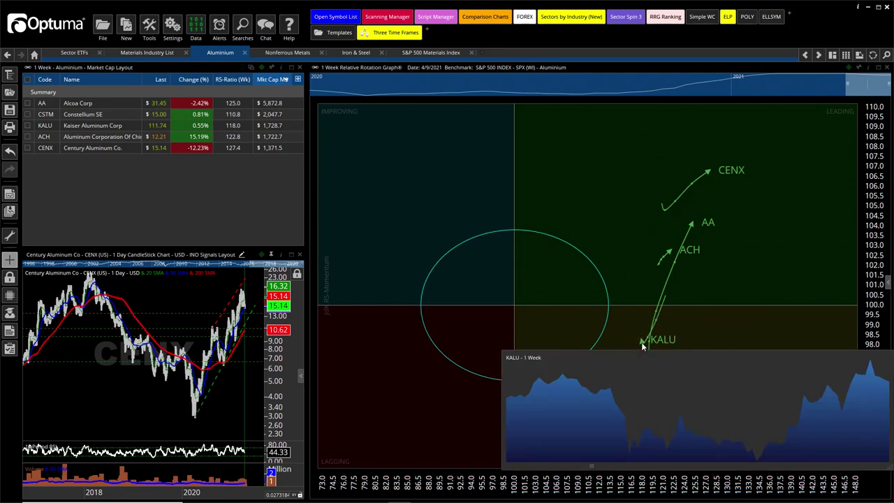
double_click(675, 381)
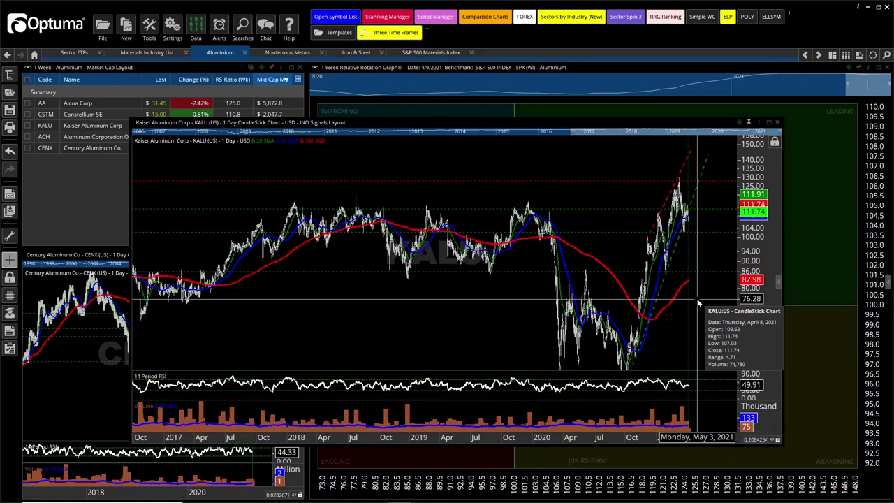
scroll(720, 297, up, 5)
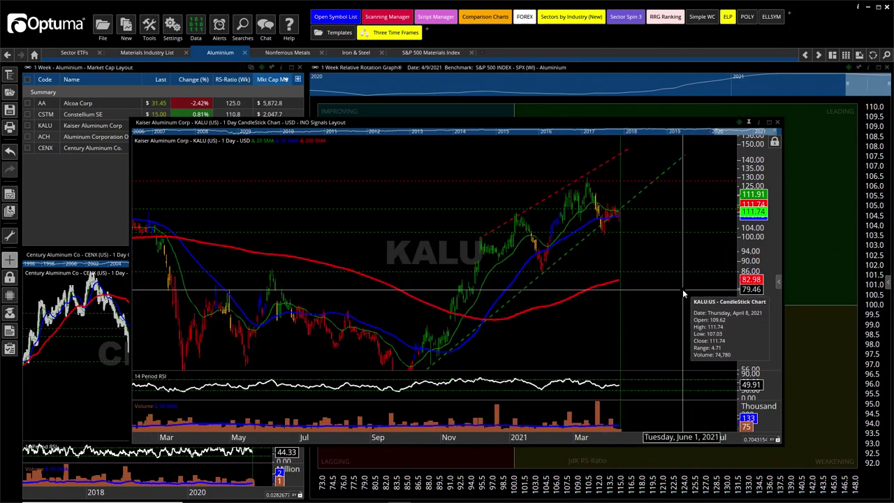
scroll(683, 294, down, 4)
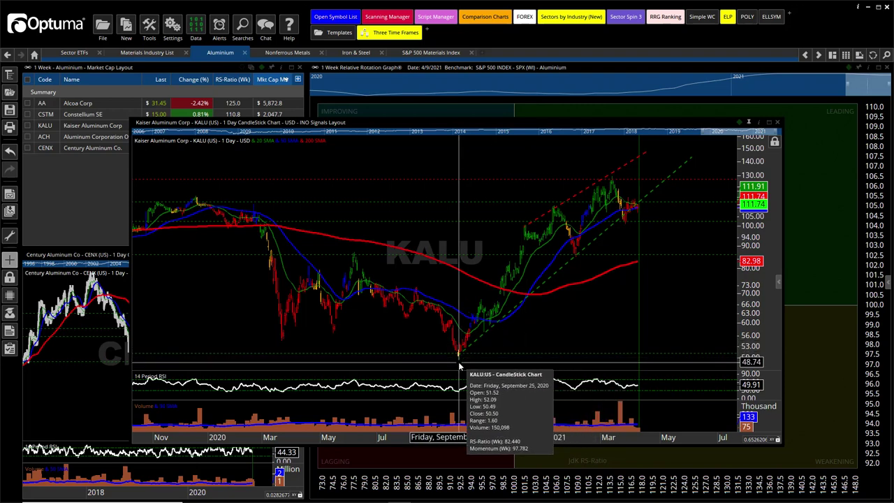
scroll(640, 287, down, 5)
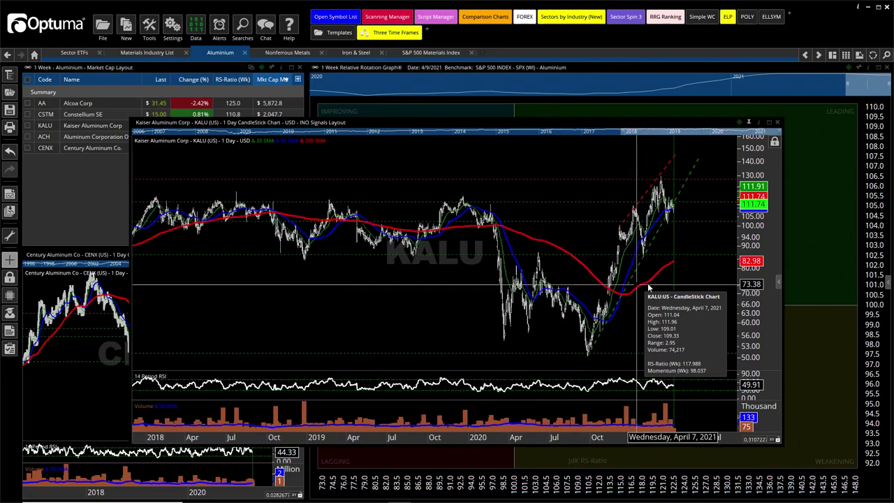
scroll(671, 314, up, 5)
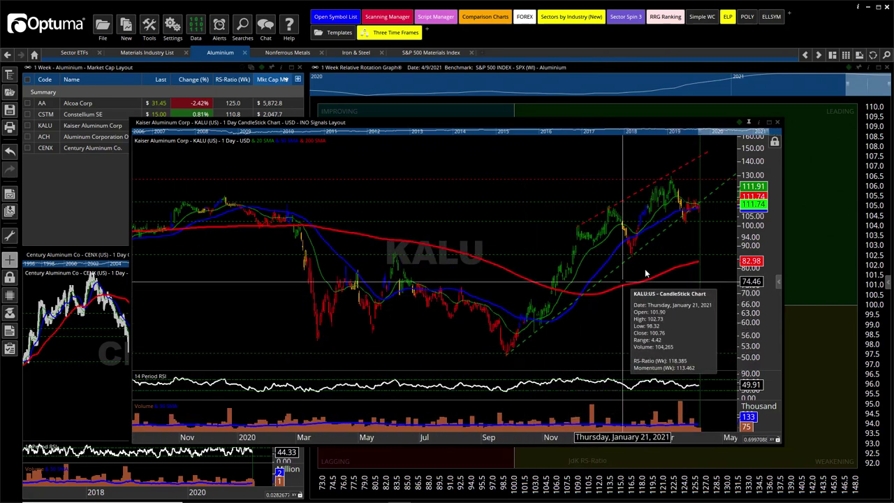
Compare KALU's recent price channel and moving averages with its long-term price history back to 2007
drag(689, 224, 673, 310)
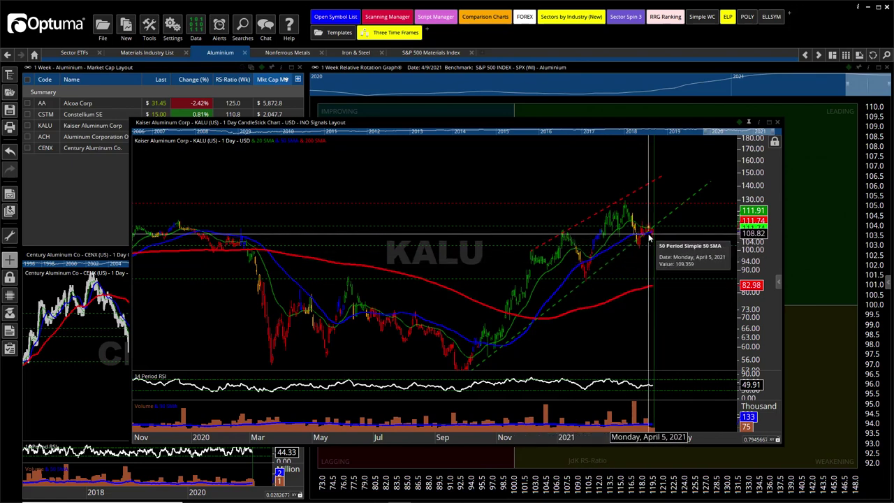
scroll(650, 239, down, 10)
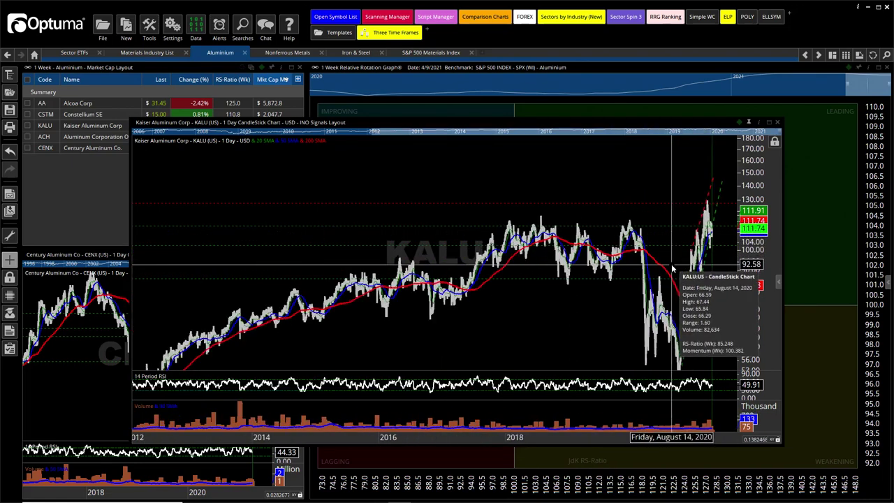
scroll(673, 269, down, 5)
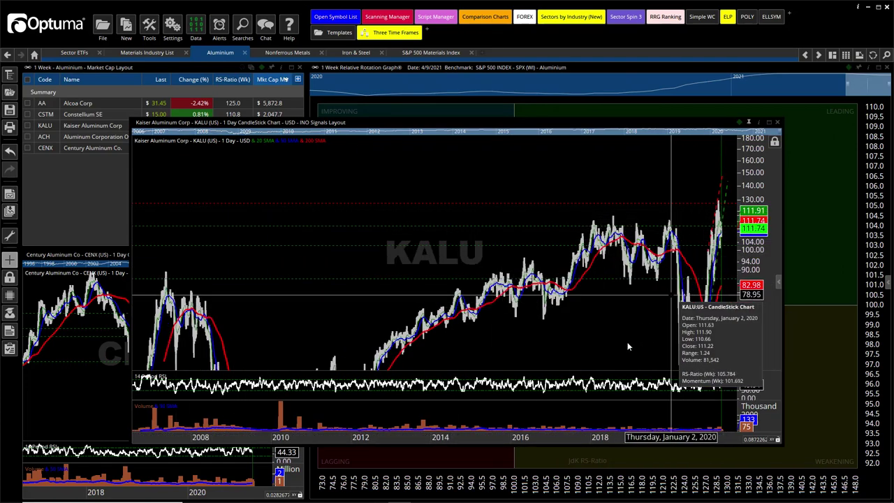
scroll(627, 346, up, 8)
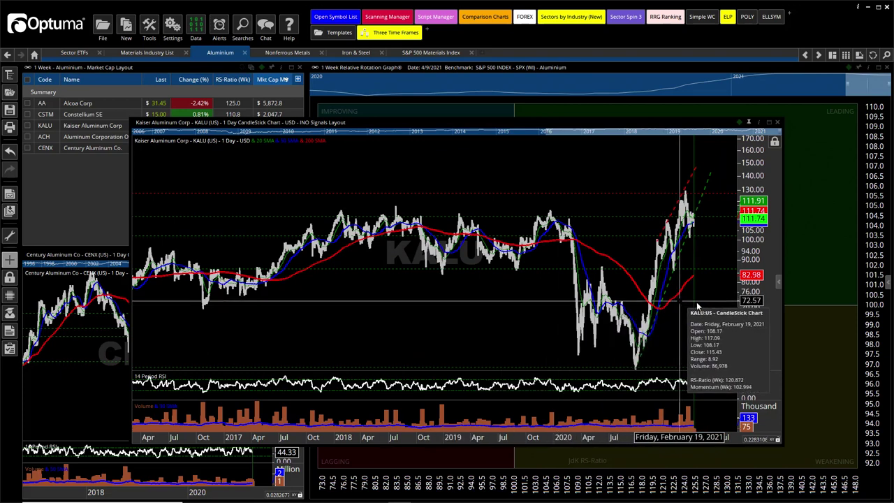
scroll(697, 306, up, 8)
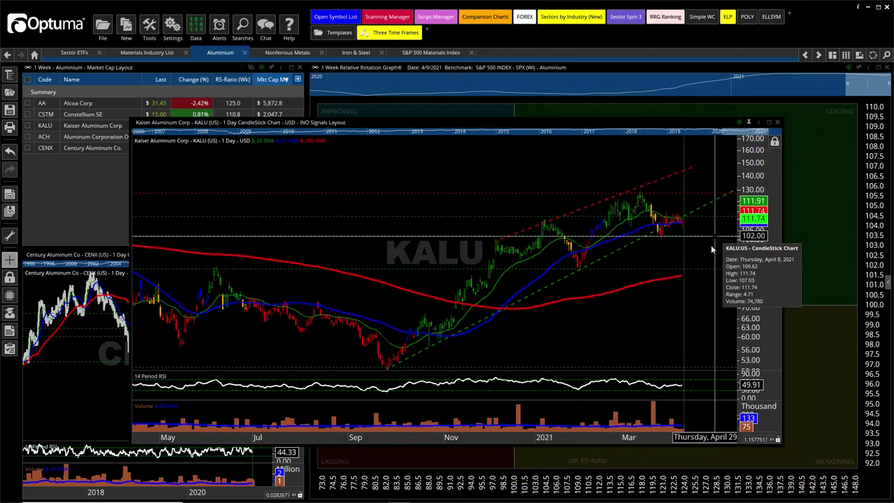
scroll(713, 250, down, 5)
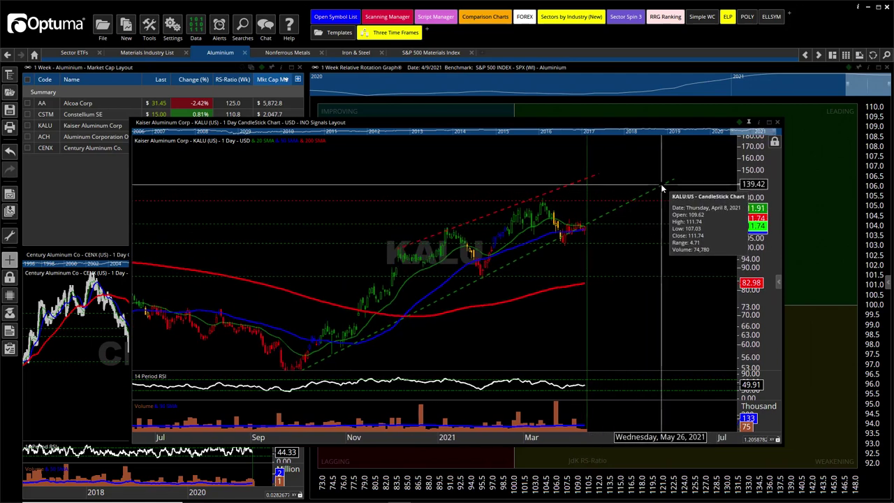
Move the far end of KALU's rising green support trendline to about 139 in early June 2021, and close the chart window
mouse_move(663, 188)
mouse_down()
mouse_move(682, 189)
mouse_move(674, 183)
mouse_up()
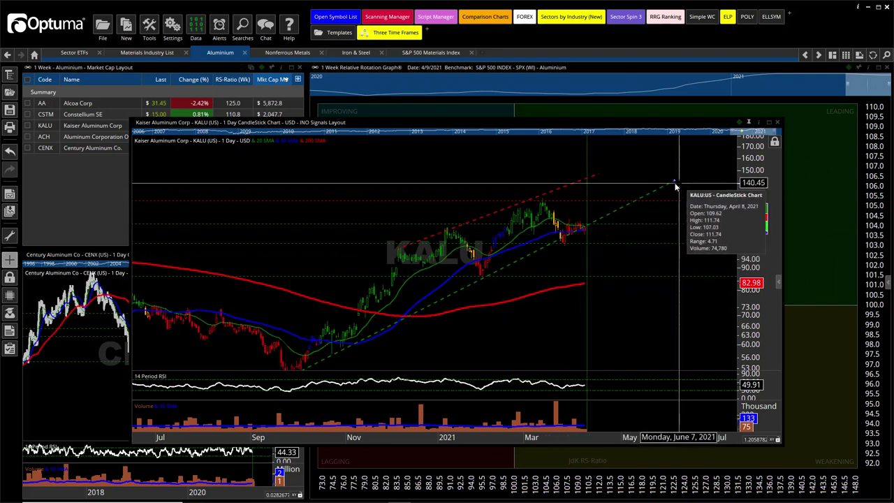
mouse_move(674, 182)
mouse_down()
mouse_move(683, 197)
mouse_move(684, 187)
mouse_up()
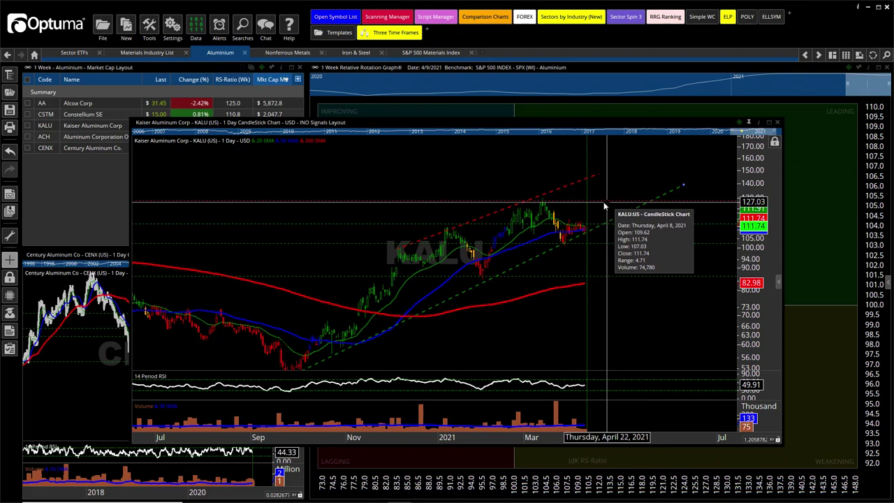
click(778, 123)
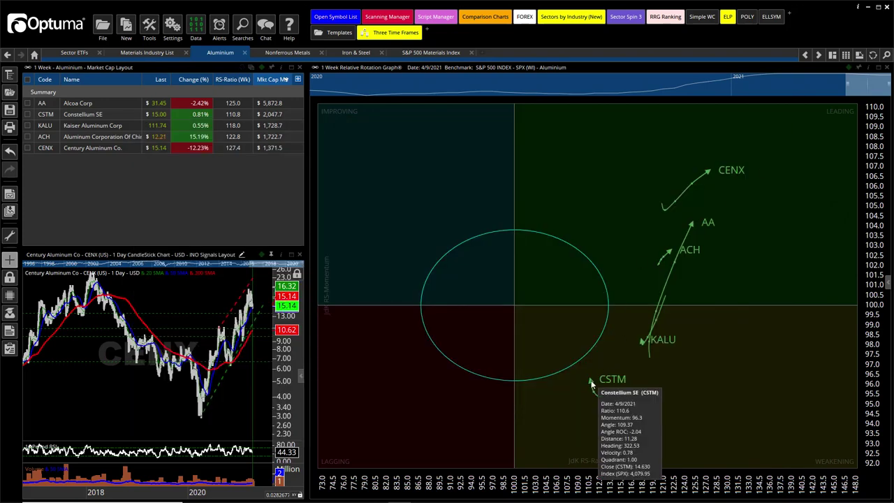
Bring up the Constellium (CSTM) daily chart from its rotation tail and examine its price history back to 2013, including the December 2019 highs
click(591, 384)
click(651, 408)
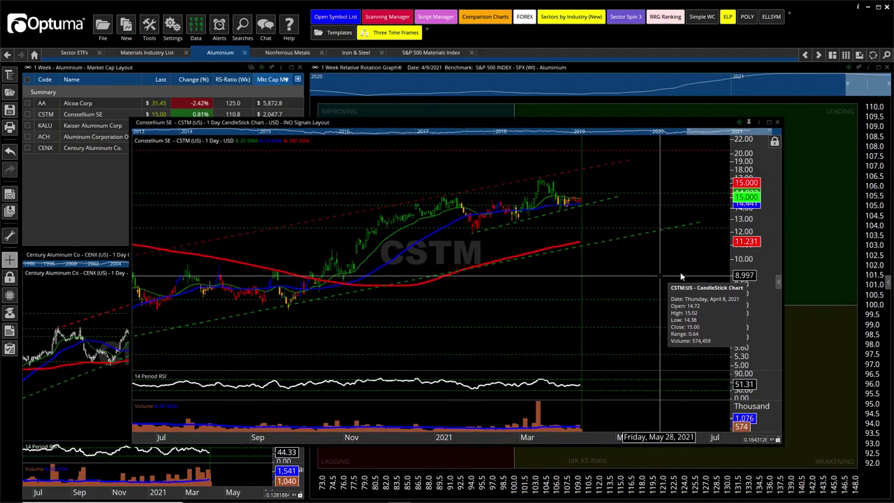
scroll(648, 273, down, 4)
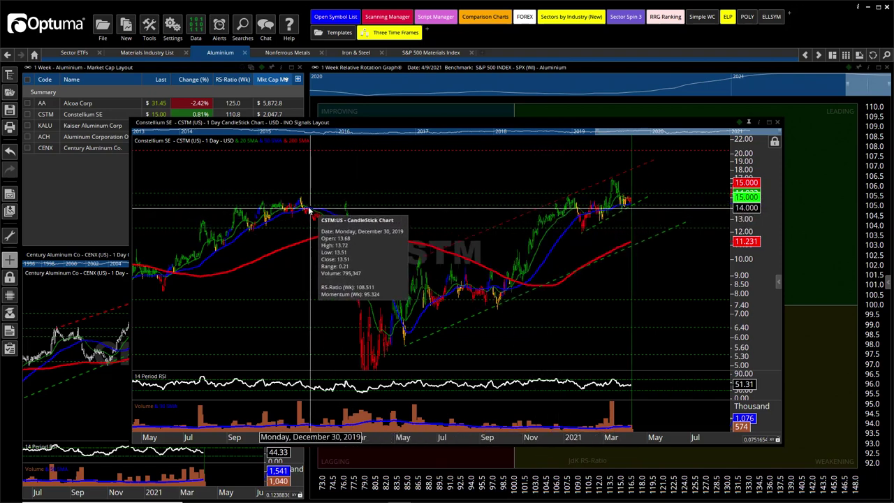
scroll(304, 205, down, 8)
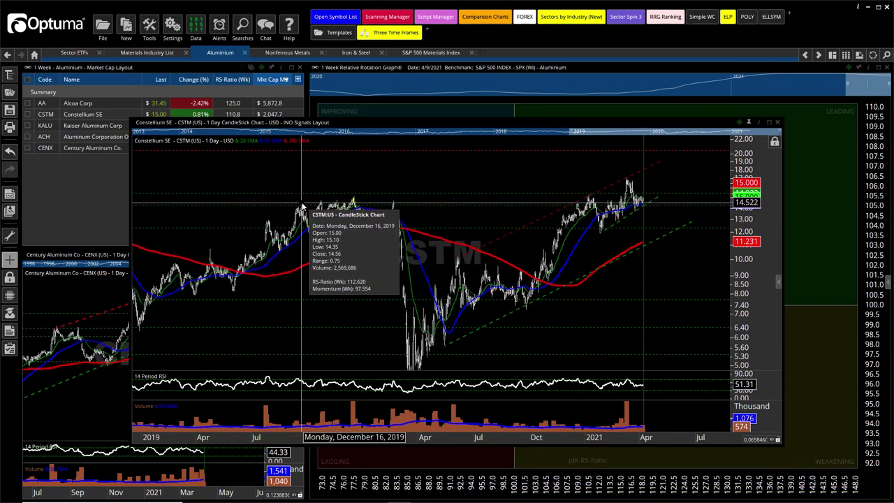
scroll(308, 206, down, 2)
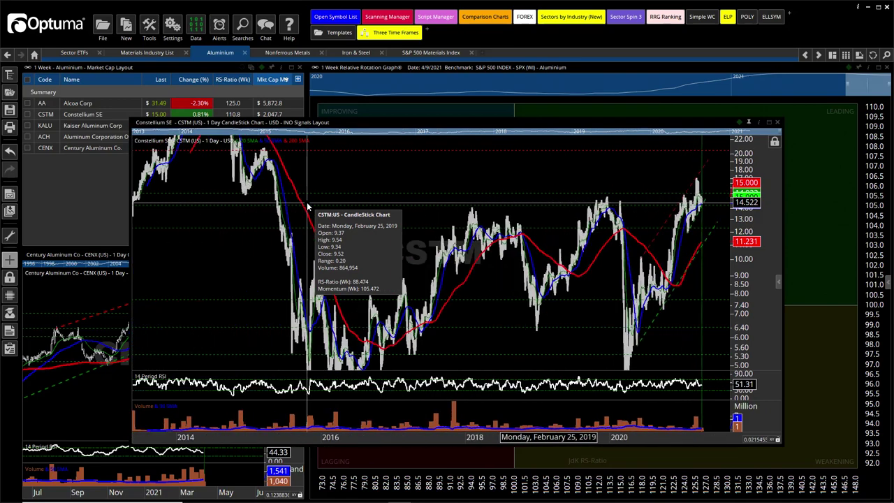
scroll(745, 257, down, 3)
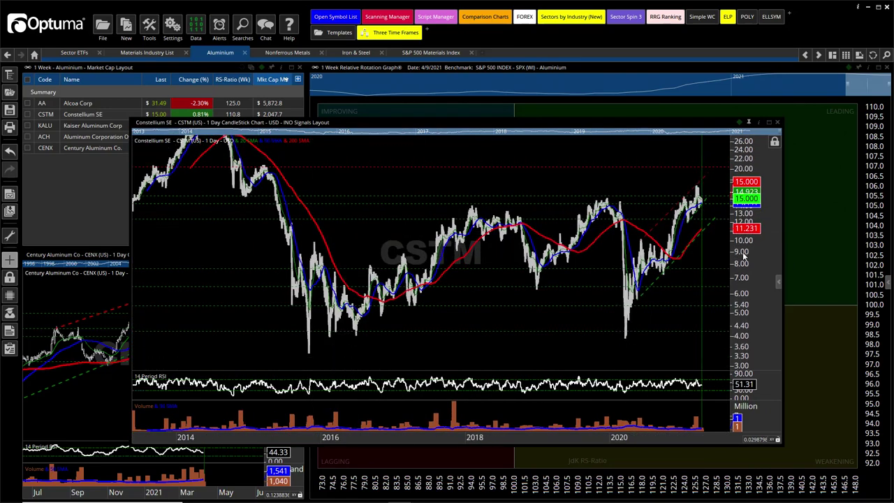
drag(601, 218, 592, 260)
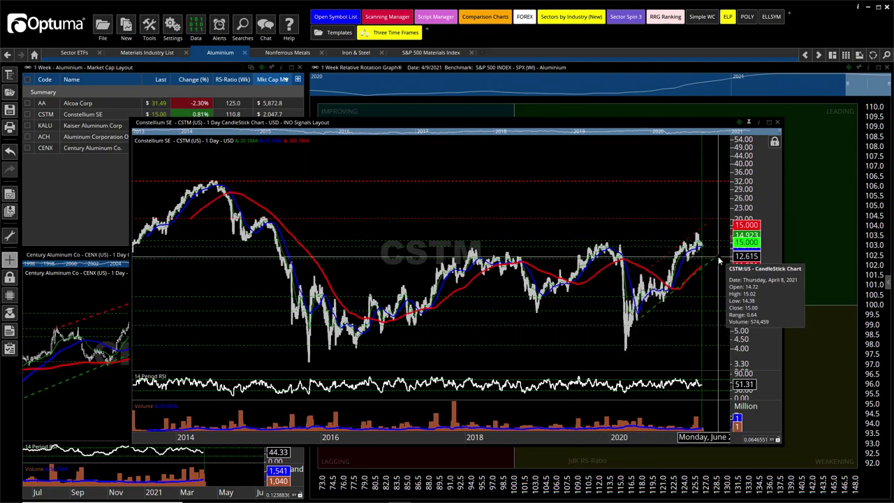
Examine CSTM's rising channel since 2020 against the horizontal resistance line at 20.43 and the lower support trendline
scroll(720, 260, up, 3)
drag(707, 230, 669, 204)
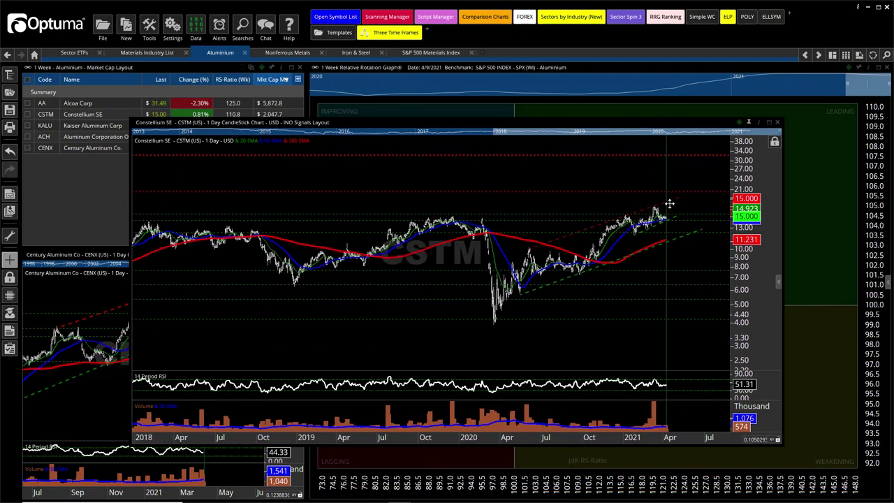
drag(741, 197, 739, 218)
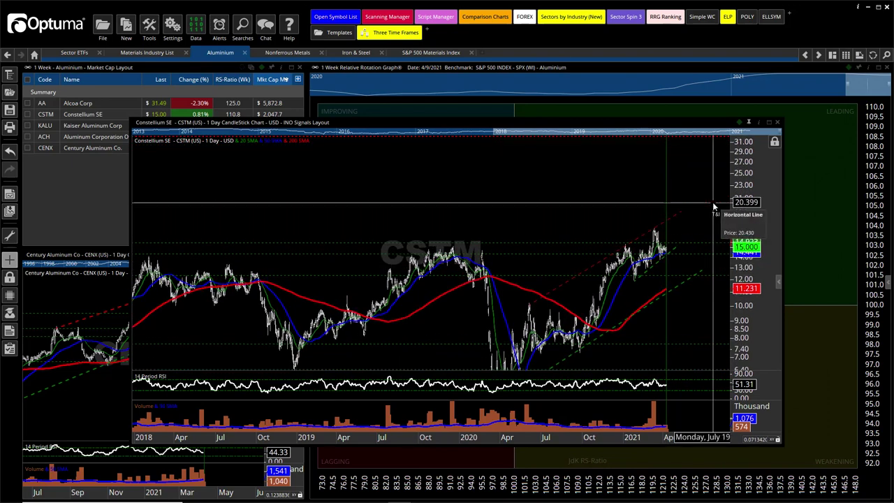
drag(695, 235, 683, 202)
scroll(692, 248, up, 2)
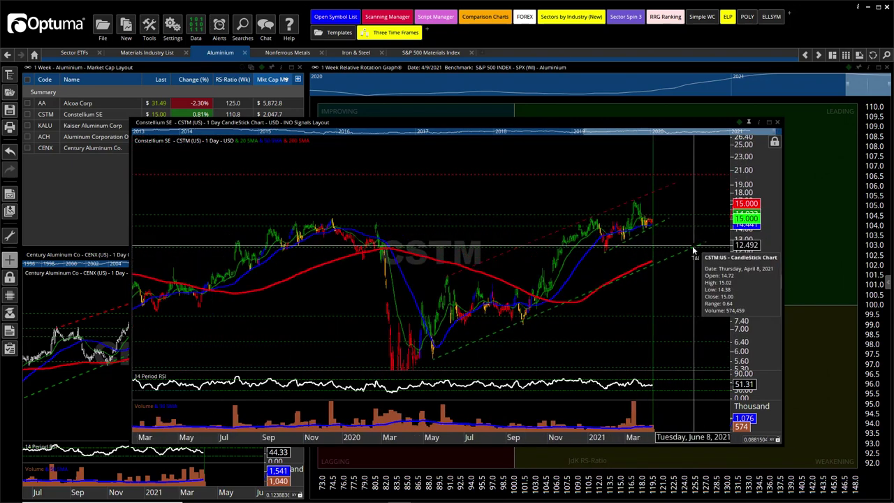
drag(676, 299, 633, 306)
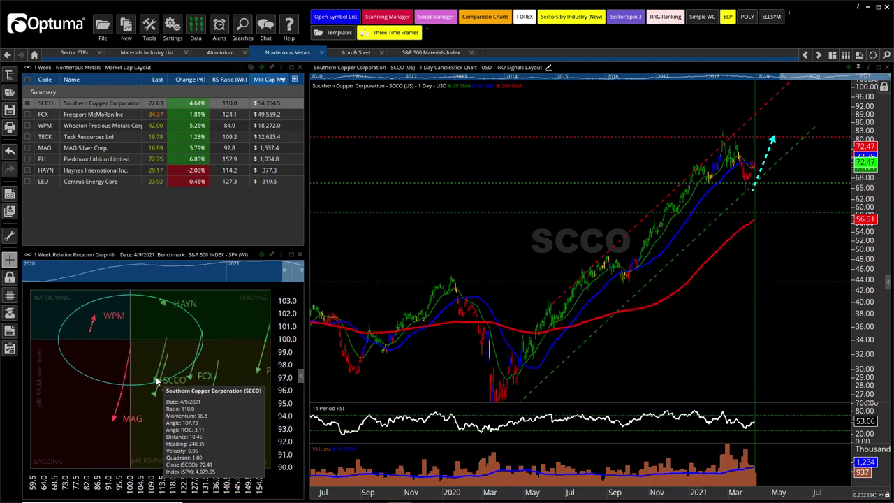
Inspect SCCO's rotation tail and recent price channel in the Nonferrous Metals group, and display the Freeport-McMoRan (FCX) chart
scroll(156, 381, up, 2)
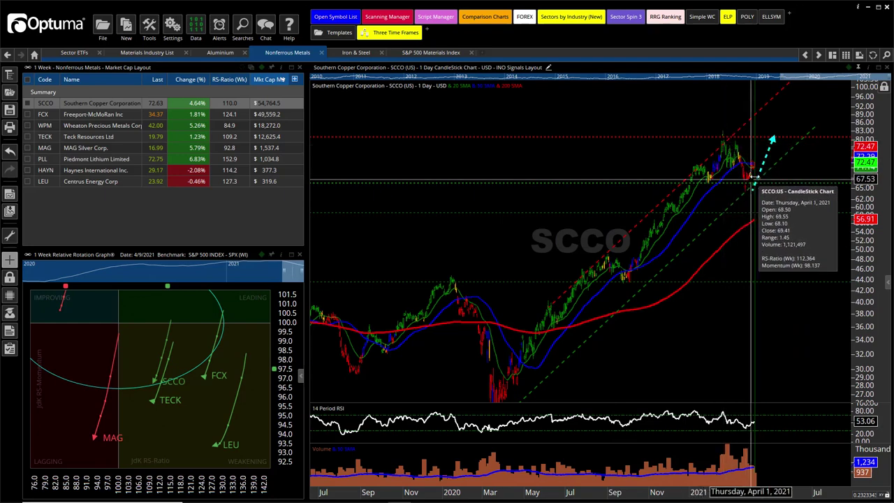
scroll(753, 187, up, 3)
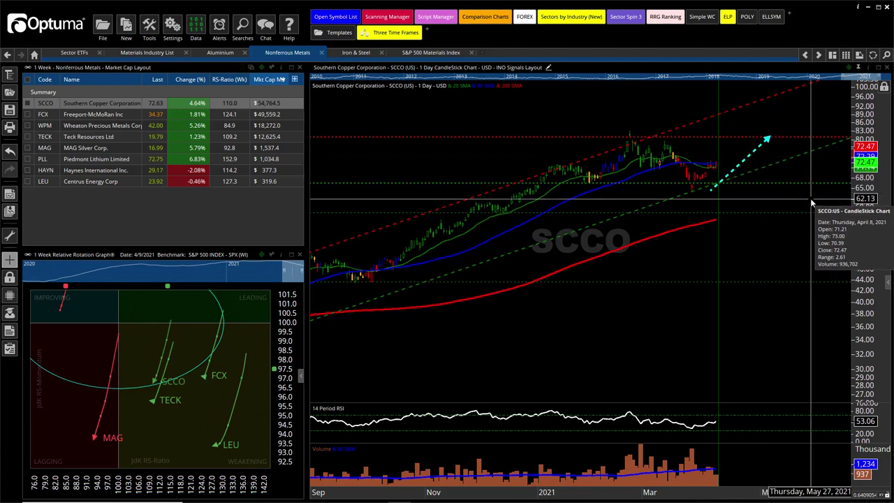
click(109, 114)
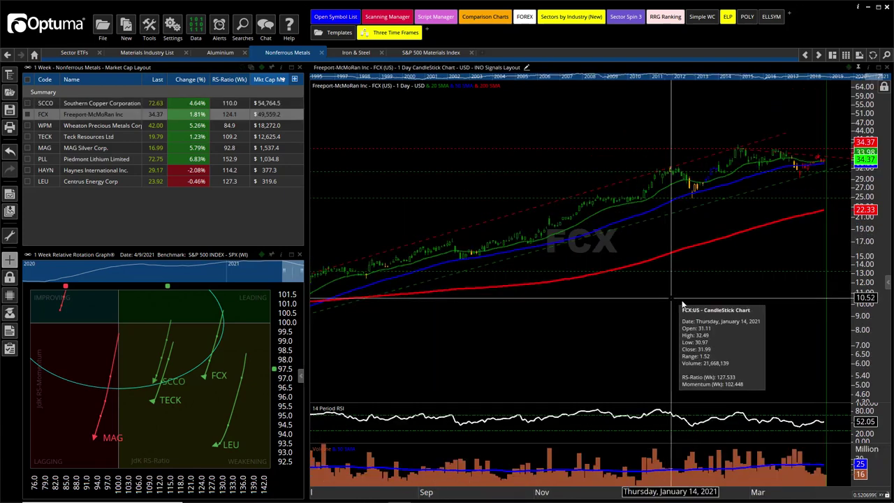
Examine Freeport-McMoRan's (FCX) rising price channel since the 2020 low, together with its tail on the Nonferrous Metals rotation graph
scroll(705, 301, down, 2)
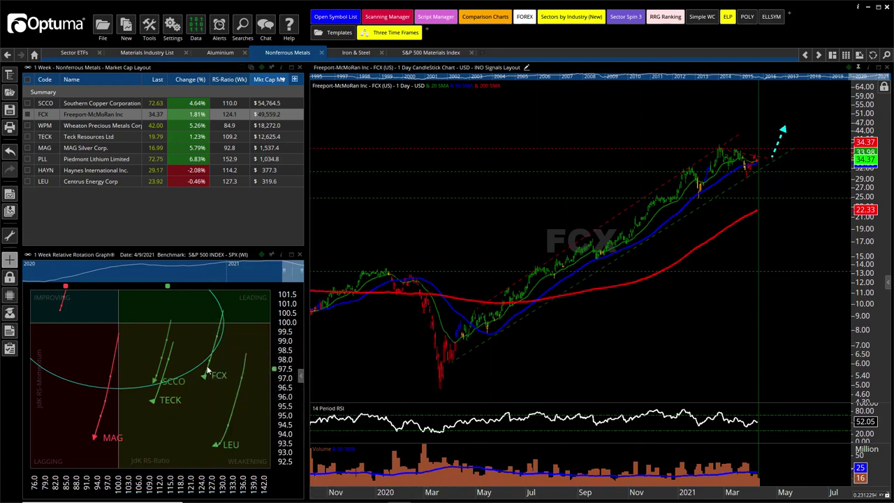
mouse_move(206, 378)
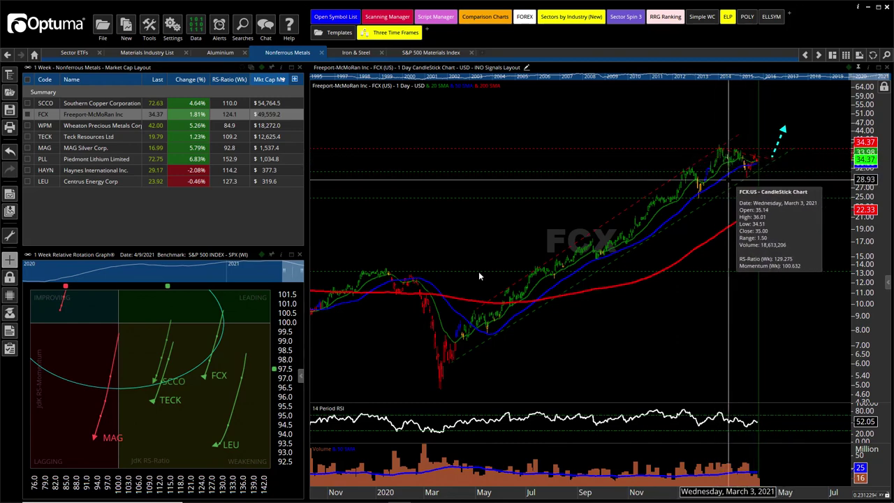
scroll(224, 353, up, 2)
mouse_move(190, 391)
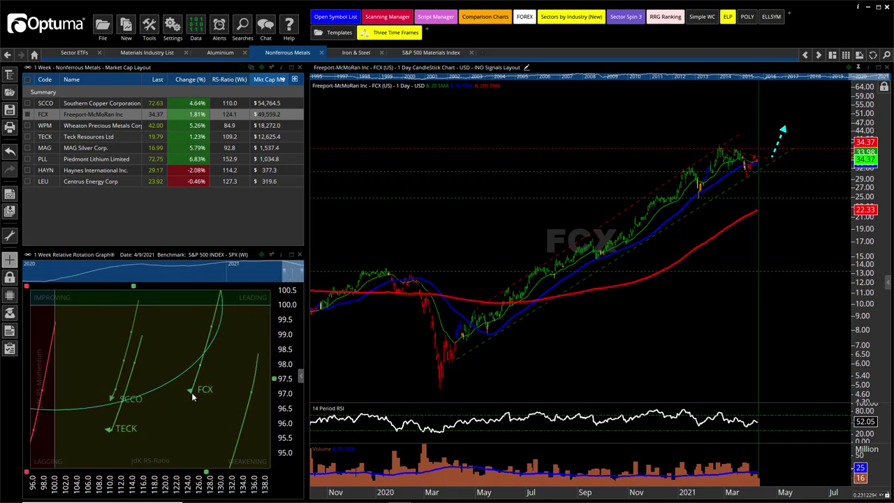
scroll(757, 196, up, 3)
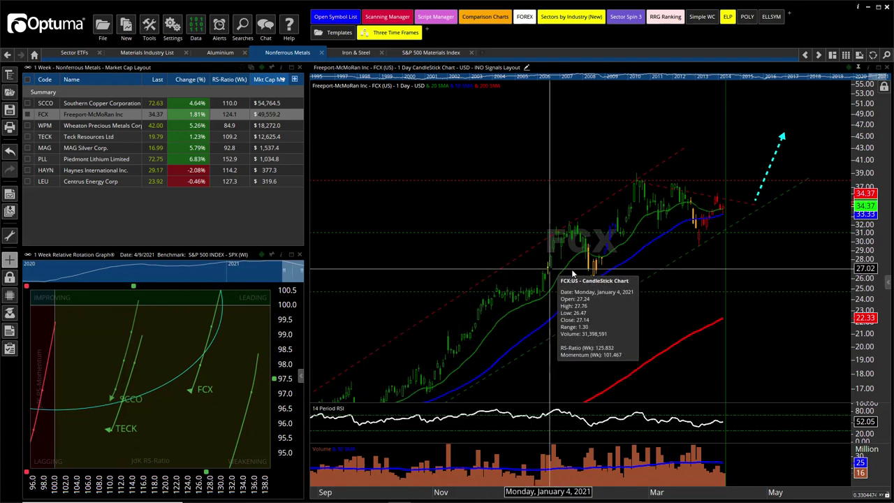
Display the Wheaton Precious Metals (WPM) daily chart and inspect its rotation tail, 2020 price history and horizontal support line near 35.09
click(117, 126)
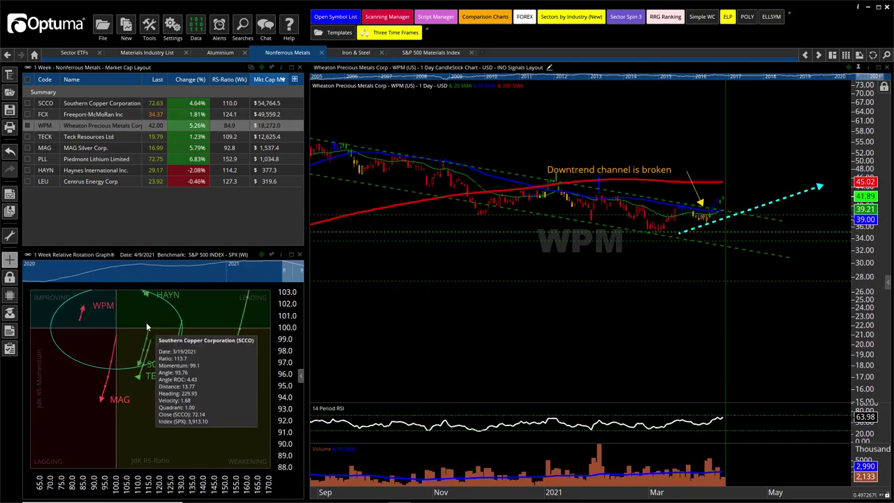
mouse_move(113, 352)
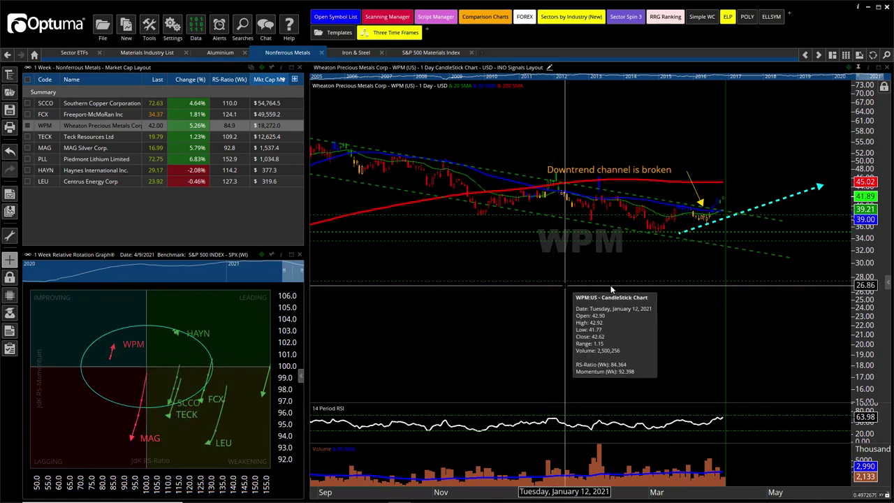
scroll(647, 285, down, 2)
scroll(647, 285, down, 2)
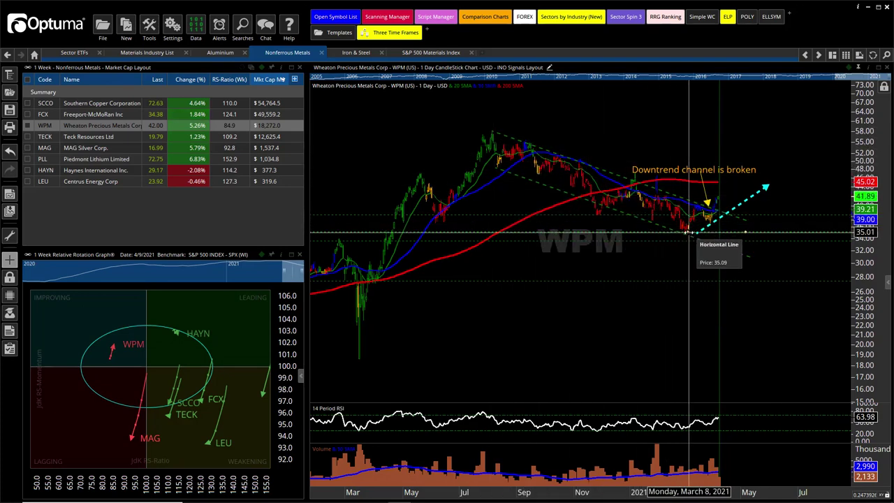
scroll(548, 249, up, 3)
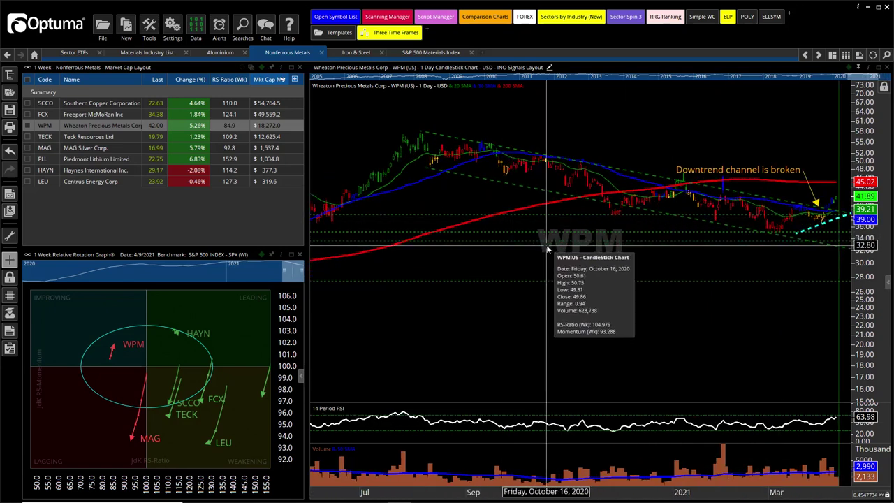
Examine WPM's downtrend channel at close range, including the early 2021 highs, the 200-day average and the projected cyan arrow
drag(628, 239, 594, 305)
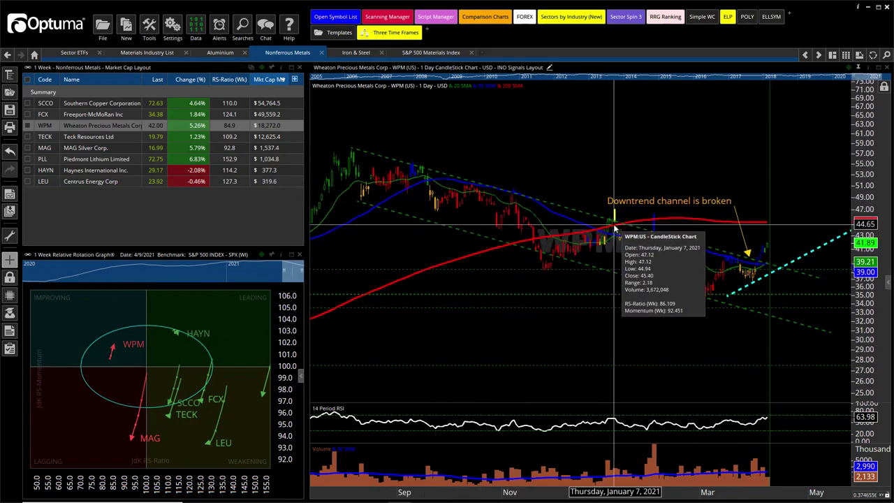
scroll(614, 228, up, 3)
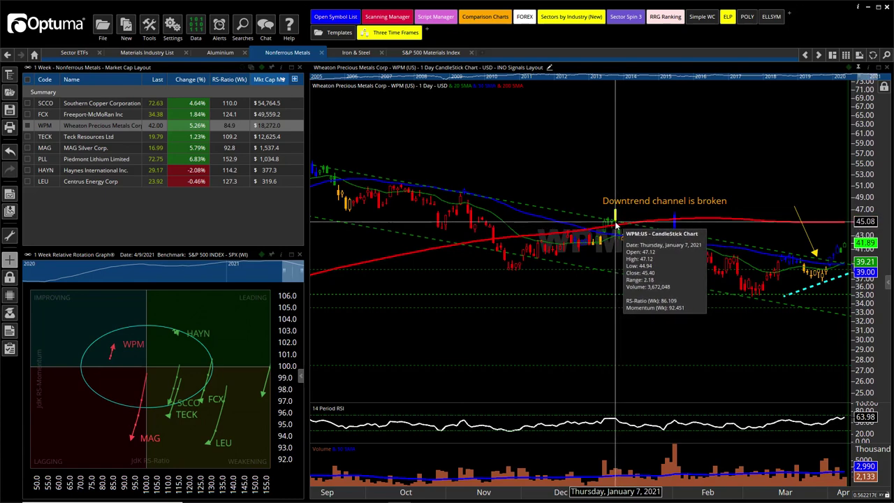
drag(869, 234, 870, 250)
drag(799, 202, 692, 210)
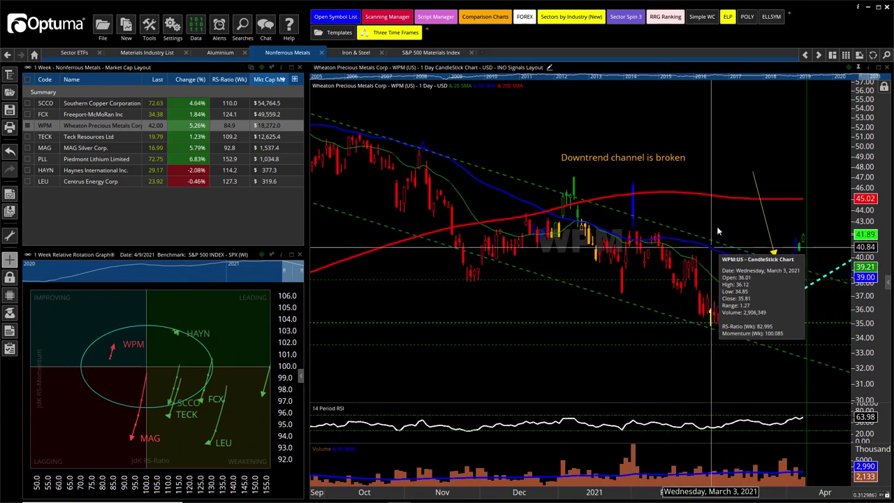
drag(728, 223, 636, 195)
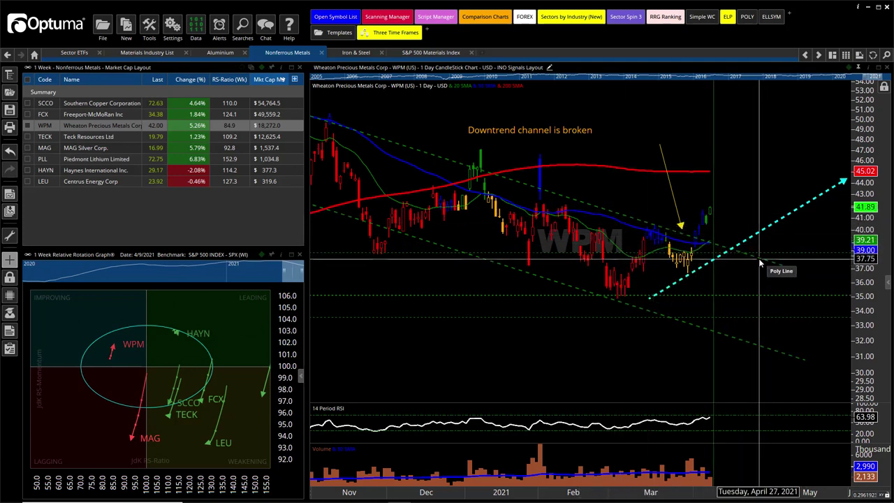
scroll(760, 262, down, 3)
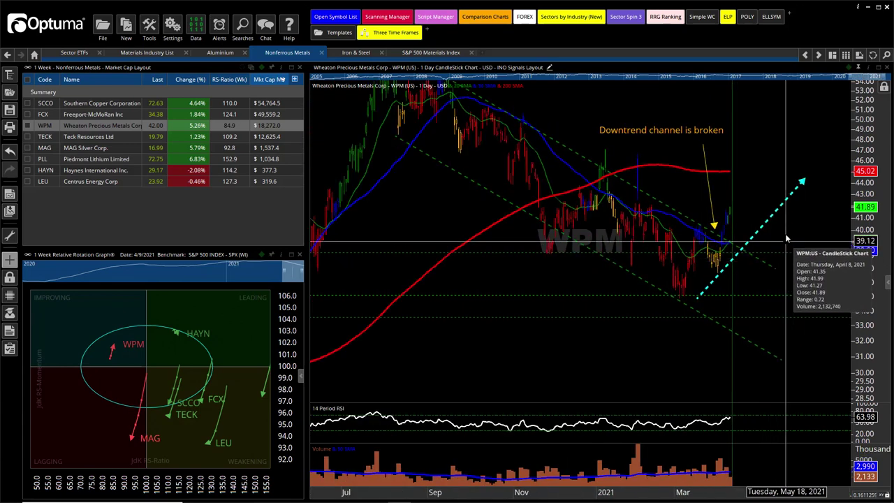
drag(785, 233, 671, 254)
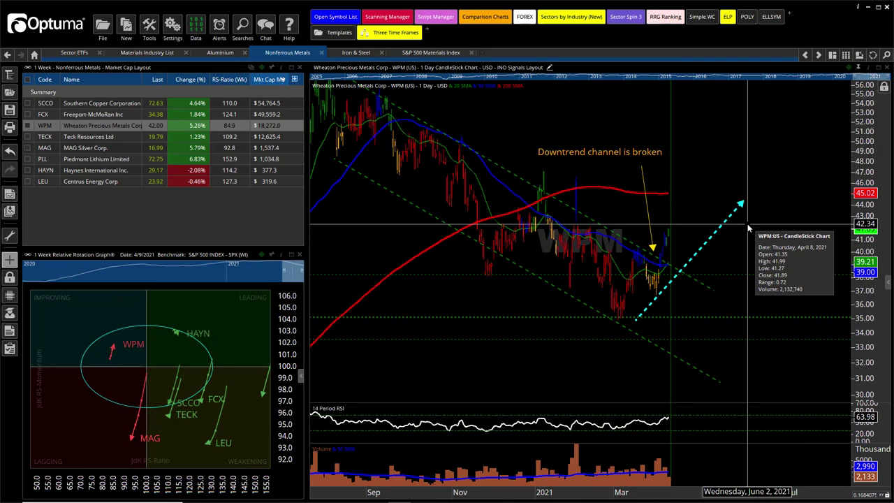
Bring up the Iron & Steel group and examine its members' rotation tails in the weakening quadrant, including VALE's
click(342, 52)
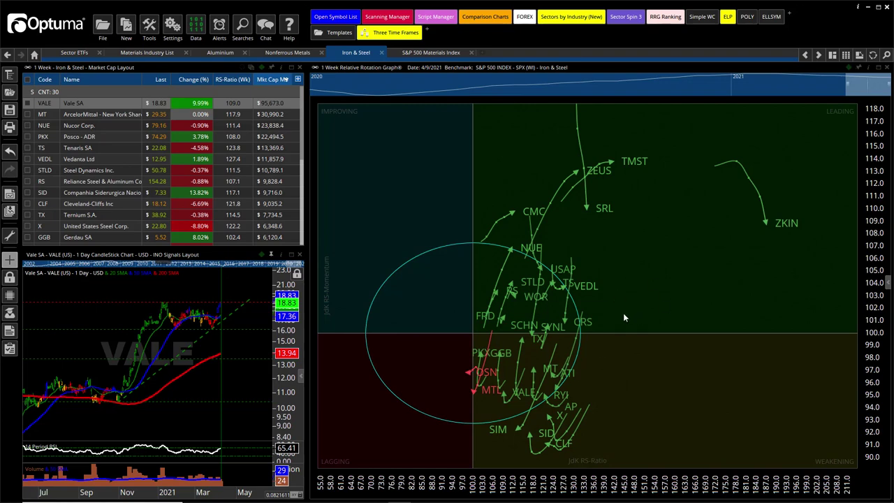
scroll(613, 372, up, 5)
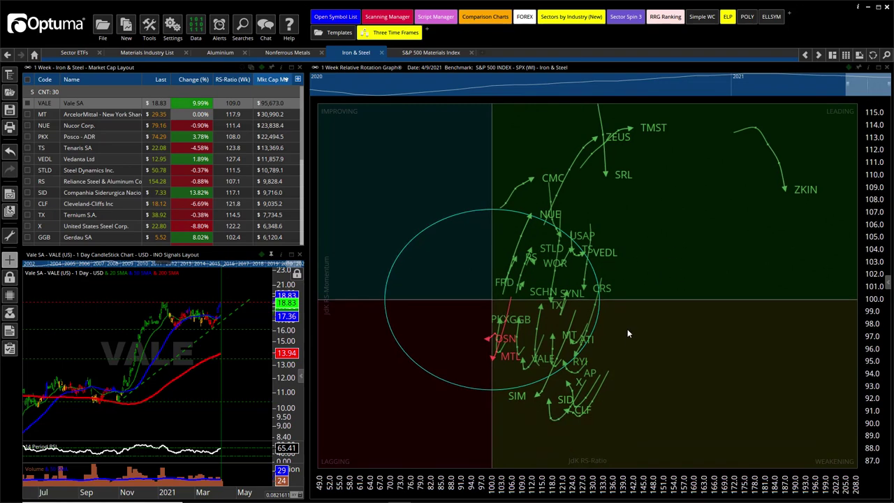
drag(633, 312, 634, 277)
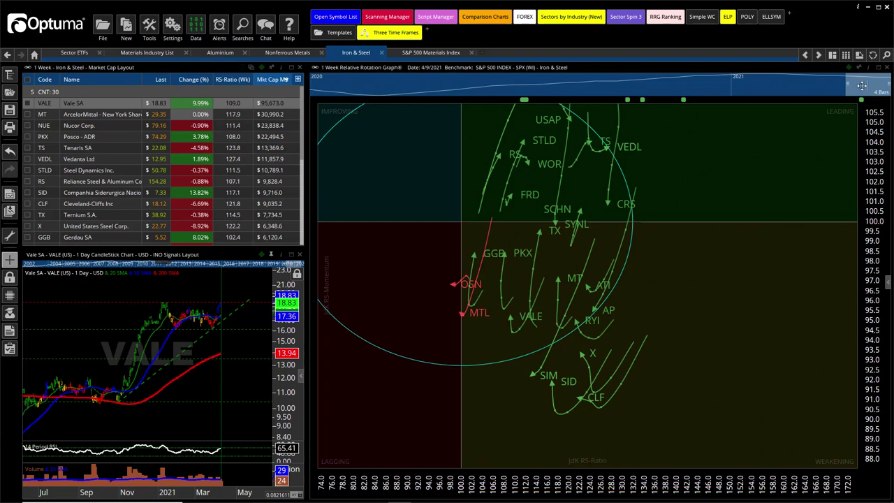
mouse_move(863, 83)
mouse_down()
mouse_move(853, 84)
mouse_move(869, 85)
mouse_up()
mouse_move(610, 356)
mouse_move(518, 331)
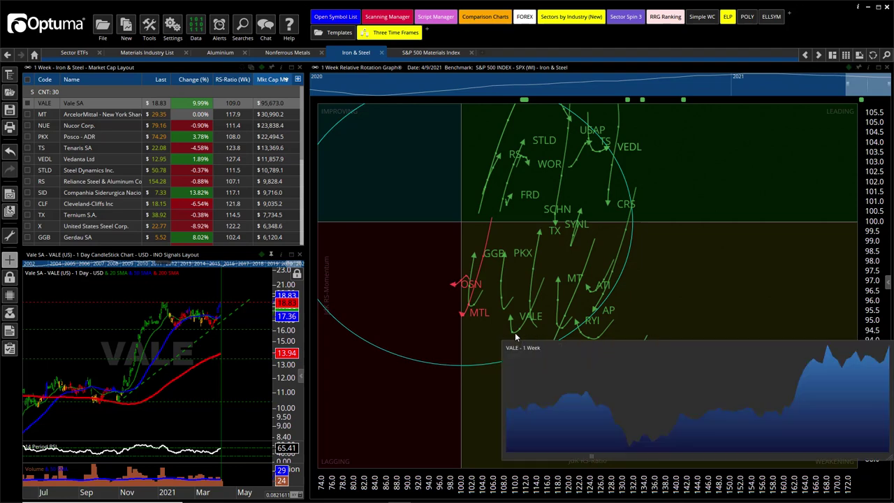
Open the Vale SA (VALE) daily chart, examine its rising trendline and horizontal resistance back to 2019, and close the chart window
click(631, 381)
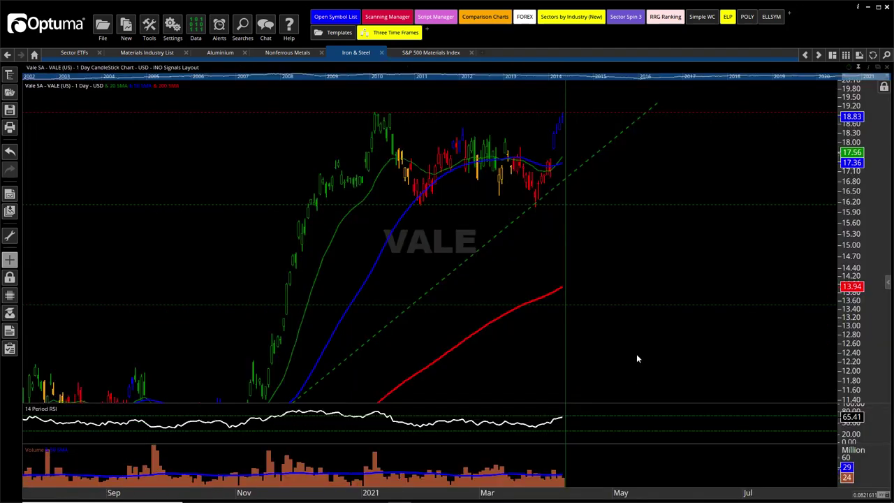
scroll(633, 337, down, 5)
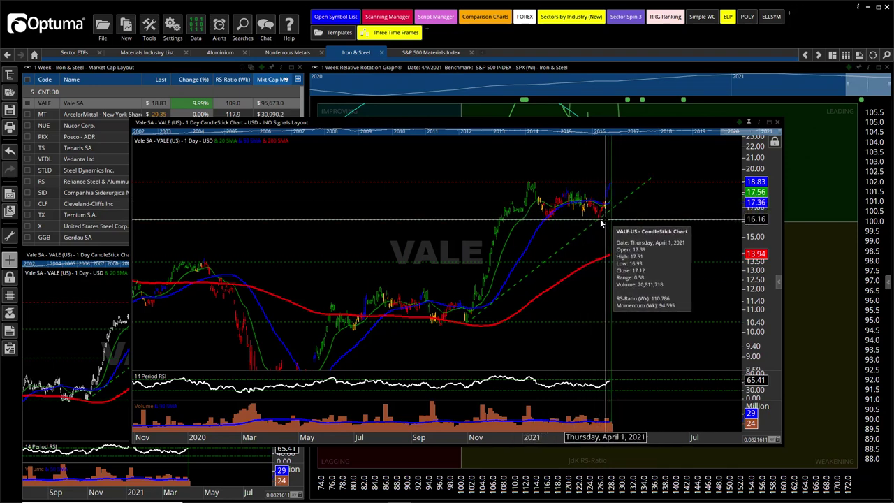
scroll(611, 202, up, 3)
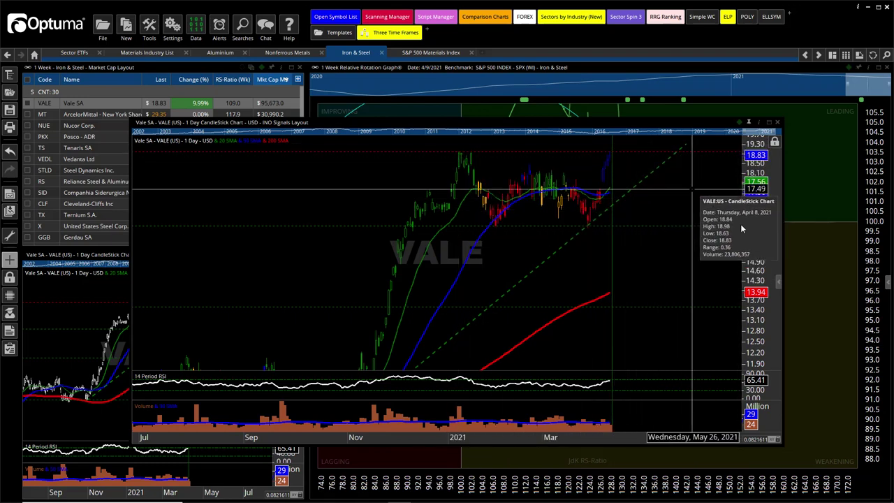
scroll(688, 210, down, 3)
scroll(643, 255, down, 3)
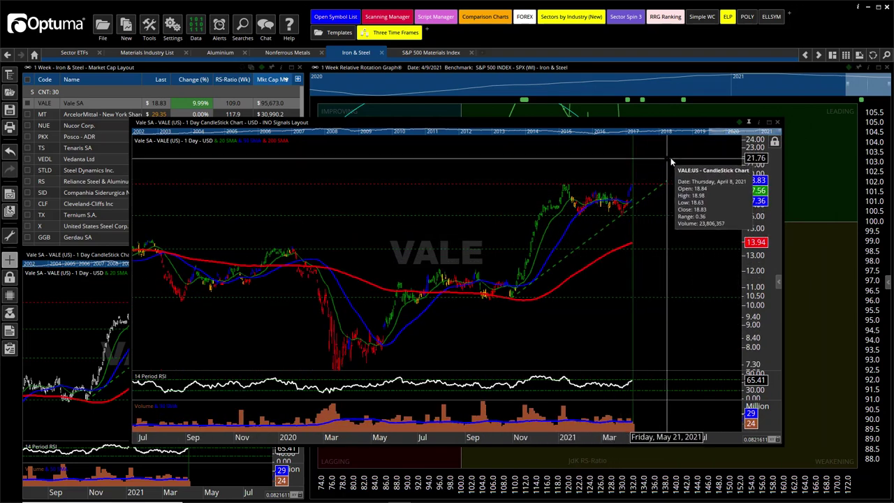
click(779, 123)
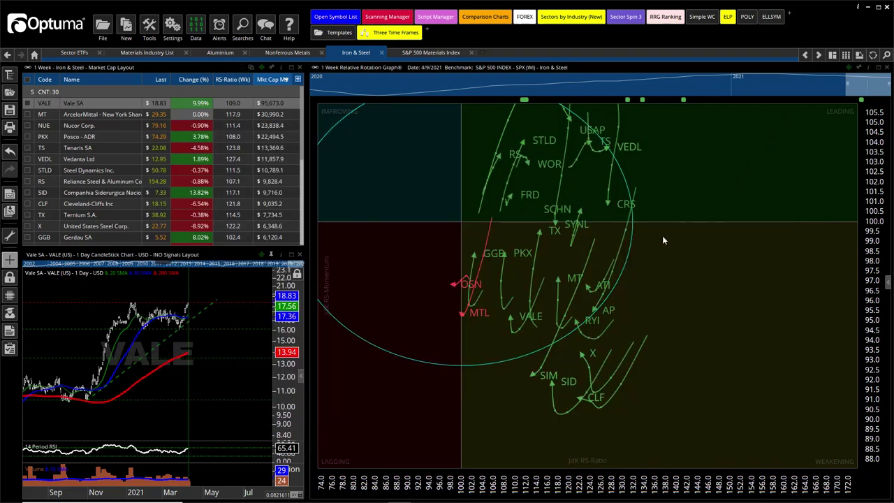